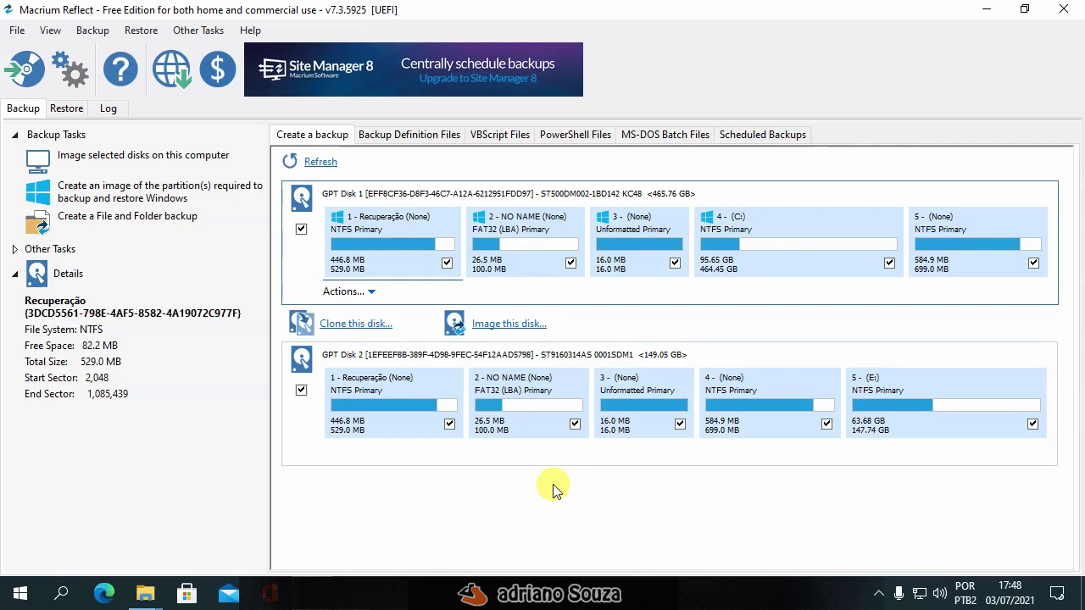
Switch to File Explorer's Imagens folder and view the drive comparison picture o-que-e-ssd-m2-corpo-1
{"action": "left_click", "coordinate": [145, 593]}
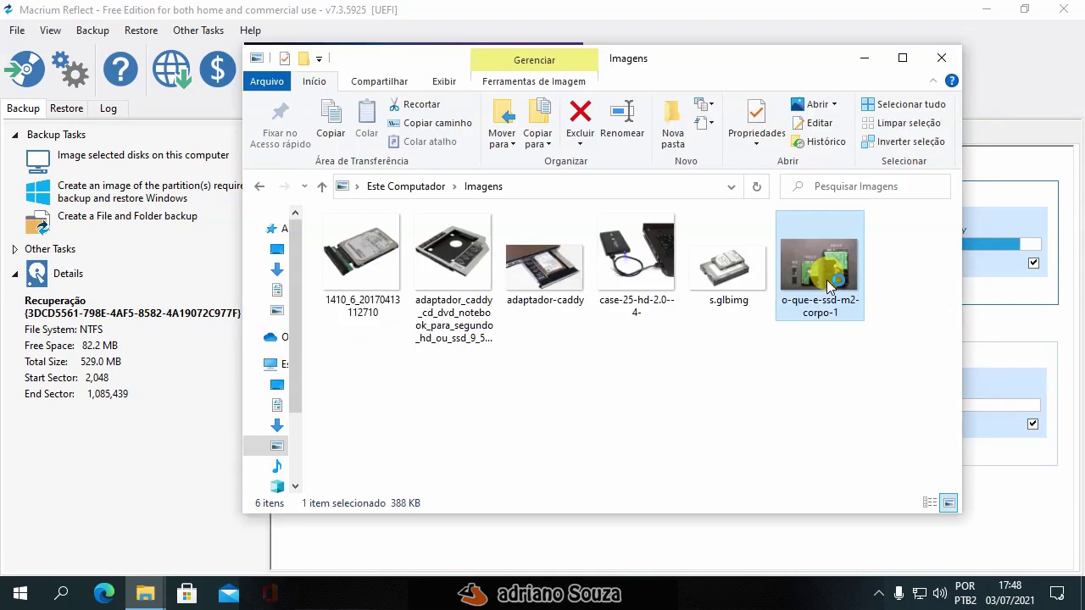
{"action": "double_click", "coordinate": [827, 280]}
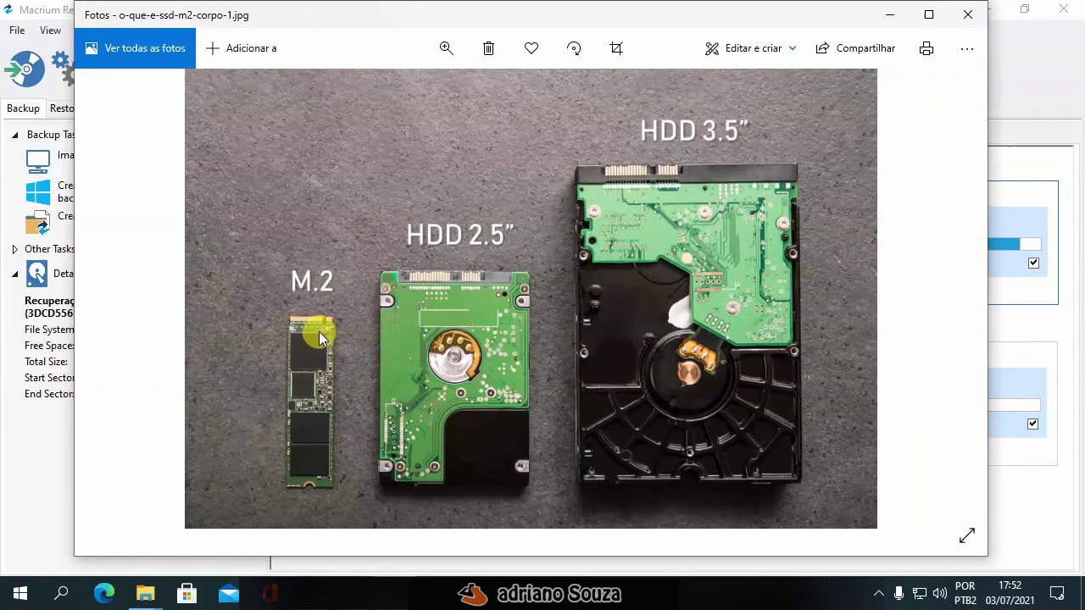
{"action": "left_click", "coordinate": [882, 21]}
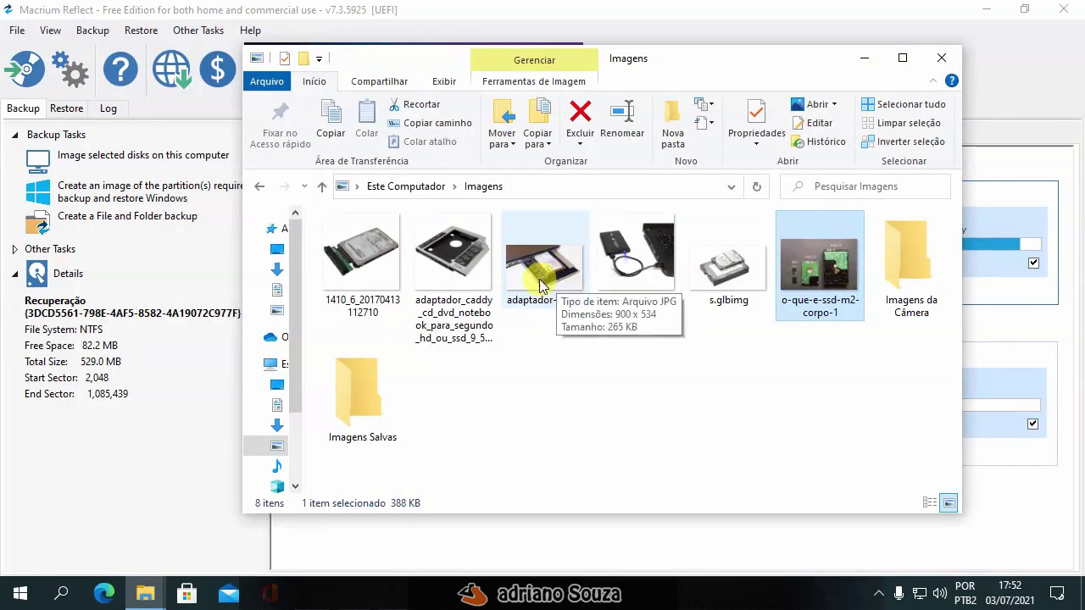
View the two caddy adapter pictures one after the other, closing each when done
{"action": "double_click", "coordinate": [454, 264]}
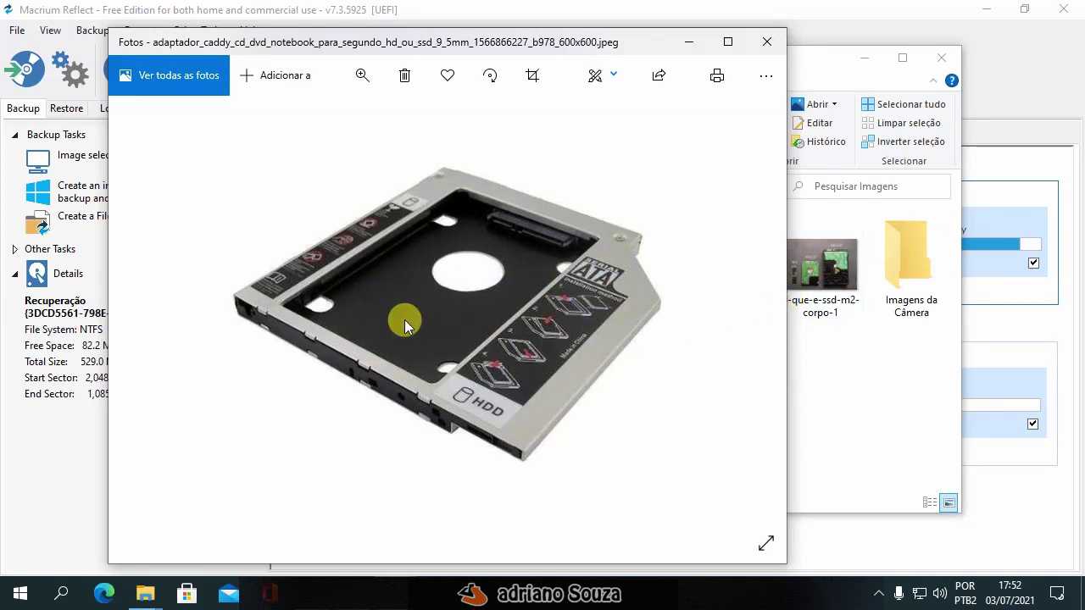
{"action": "left_click", "coordinate": [762, 51]}
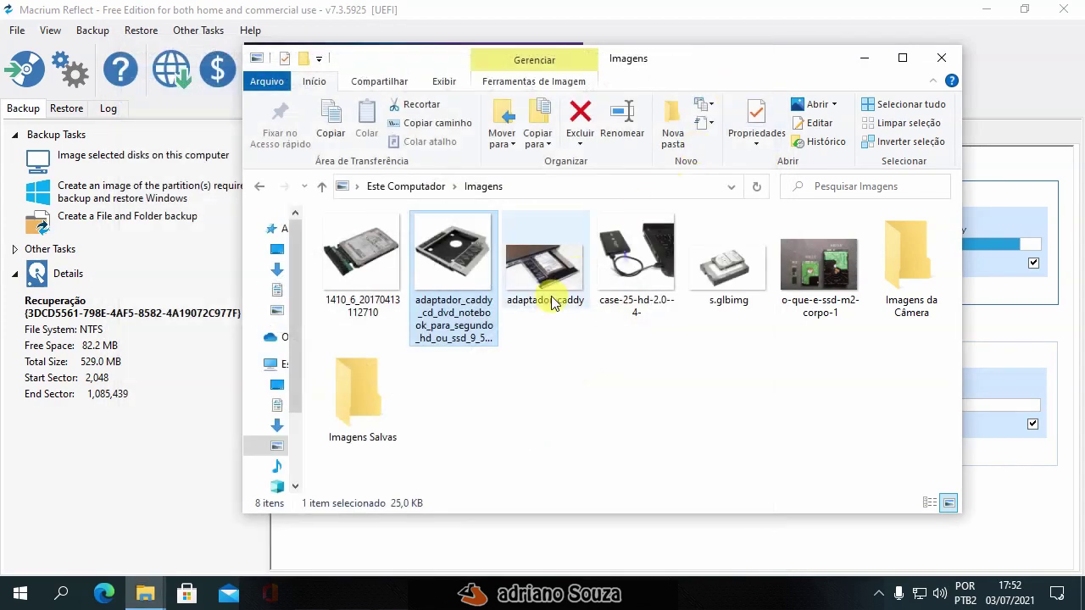
{"action": "left_click", "coordinate": [540, 265]}
{"action": "double_click", "coordinate": [540, 265]}
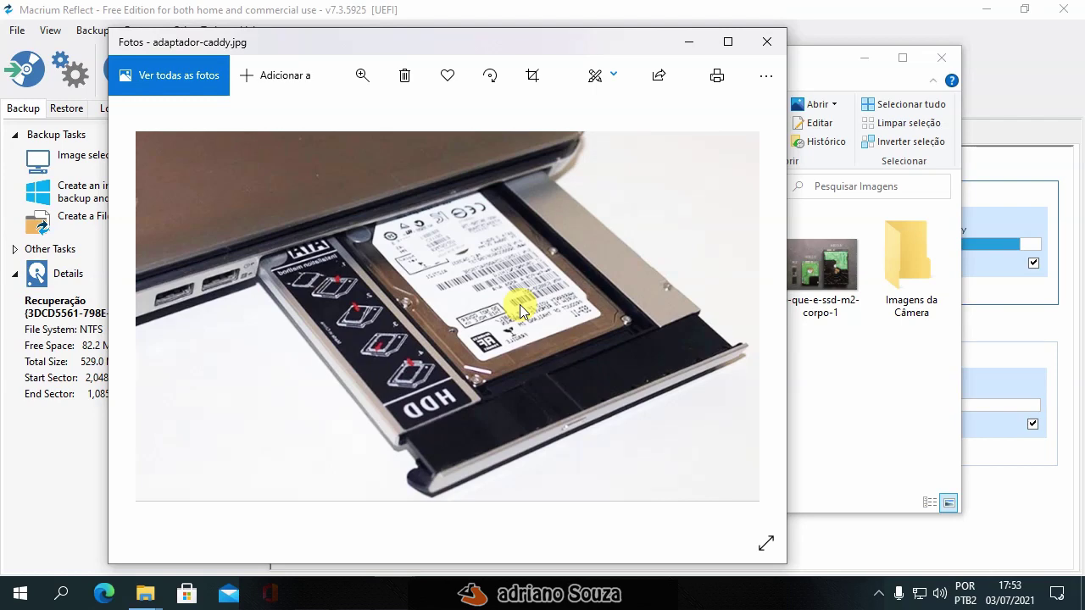
{"action": "left_click", "coordinate": [766, 43]}
{"action": "left_click", "coordinate": [489, 381]}
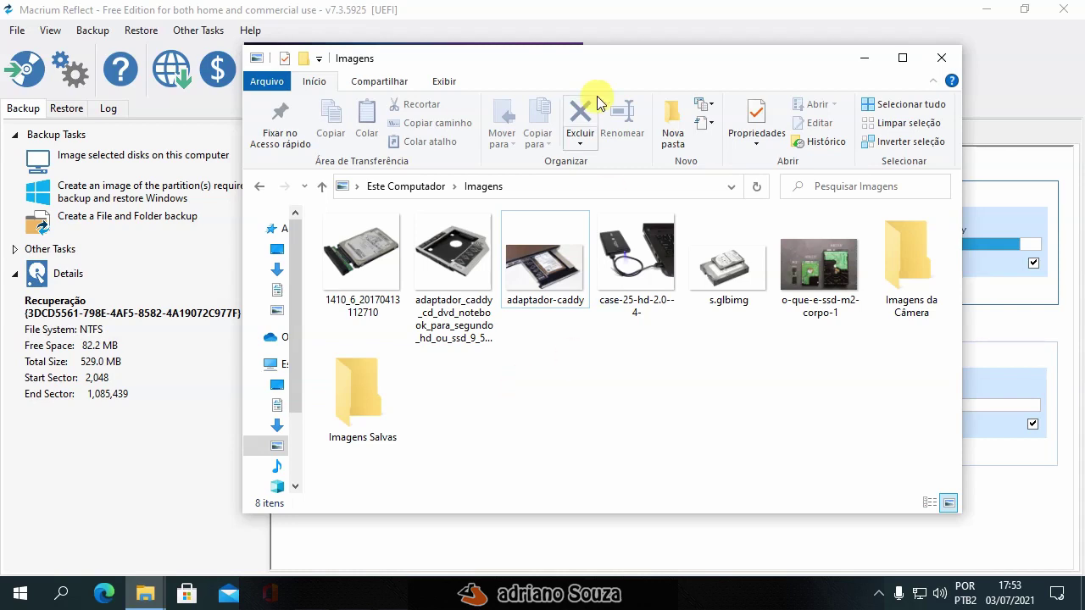
View the external drive case picture case-25-hd-2.0--4-, close it and put the Imagens window away
{"action": "left_click", "coordinate": [641, 253]}
{"action": "double_click", "coordinate": [642, 252]}
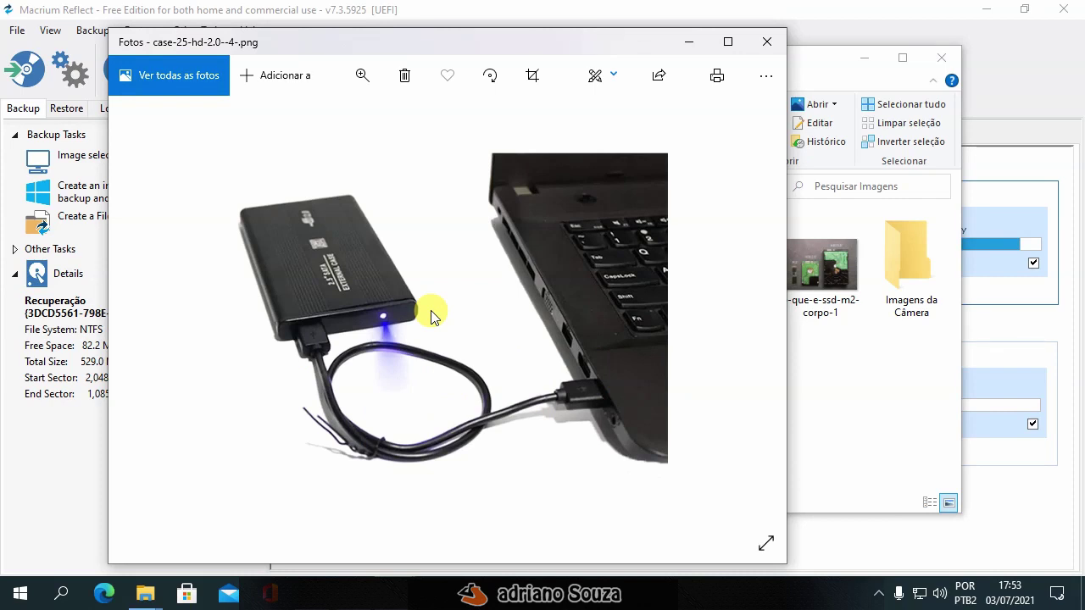
{"action": "key", "text": "alt+F4"}
{"action": "left_click", "coordinate": [569, 453]}
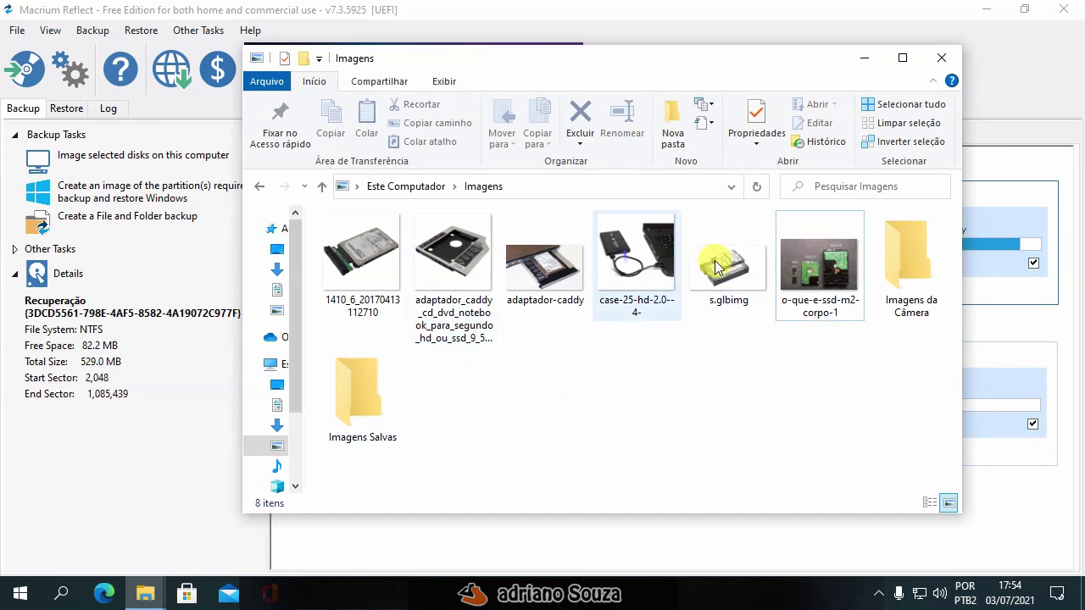
{"action": "left_click", "coordinate": [863, 59]}
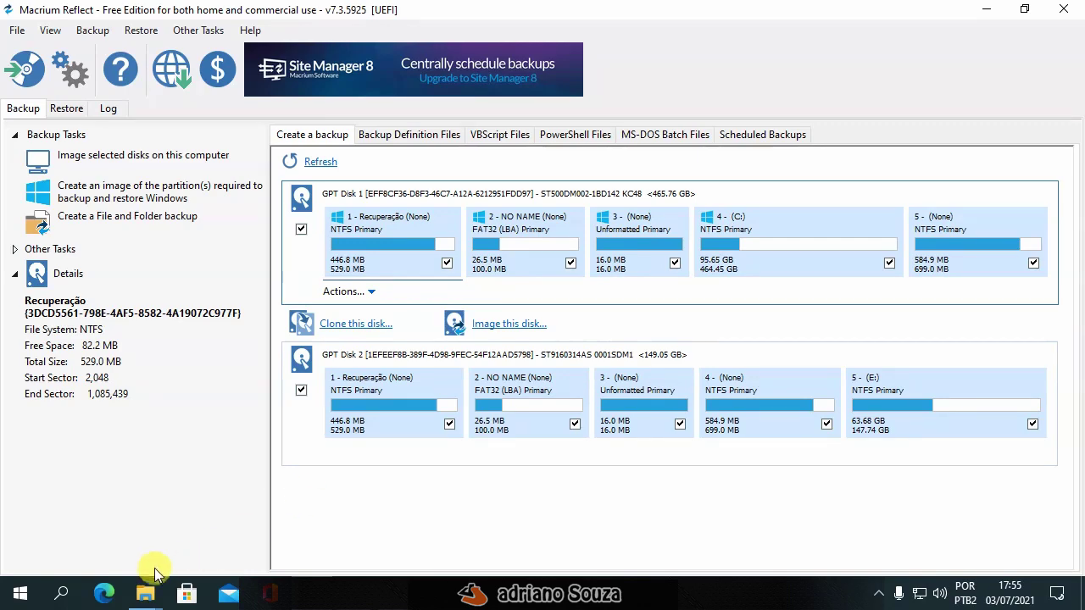
Bring up the Este Computador window and examine the Disco Local (C:) drive
{"action": "mouse_move", "coordinate": [146, 592]}
{"action": "left_click", "coordinate": [76, 533]}
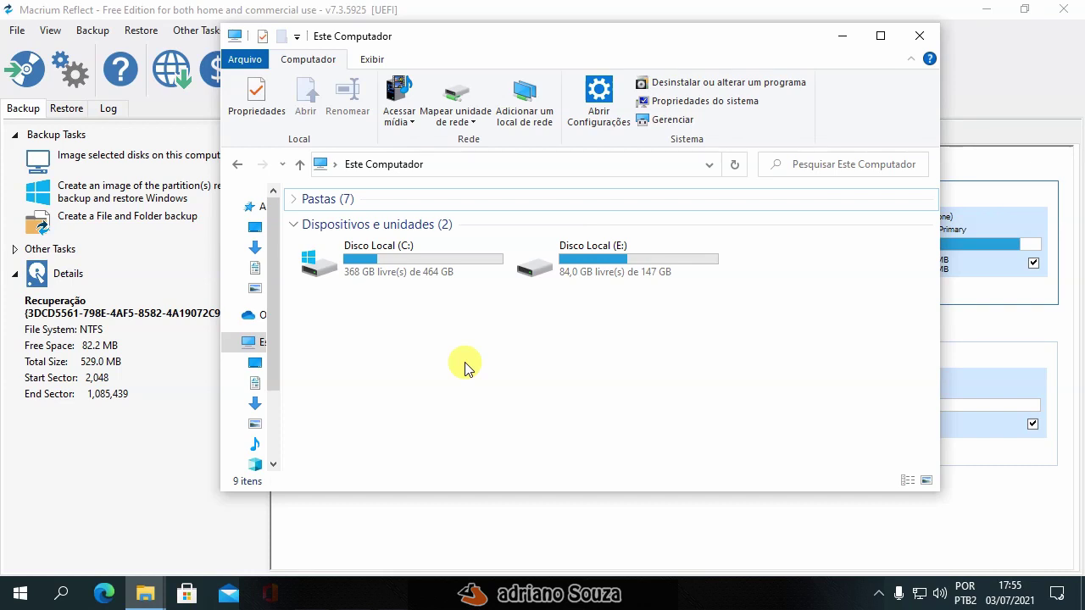
{"action": "left_click", "coordinate": [412, 273]}
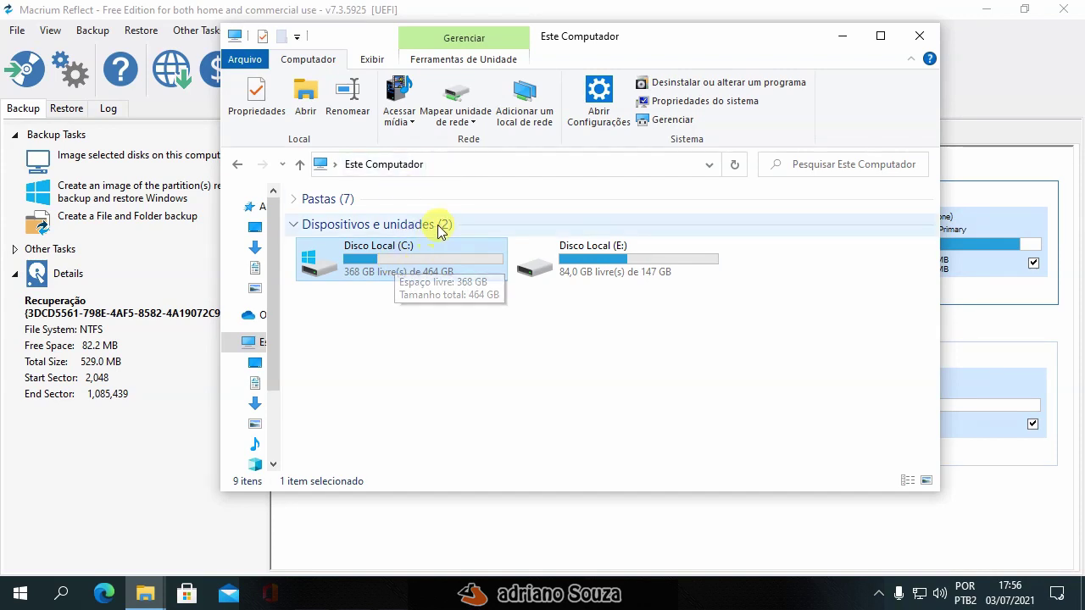
{"action": "left_click", "coordinate": [415, 379]}
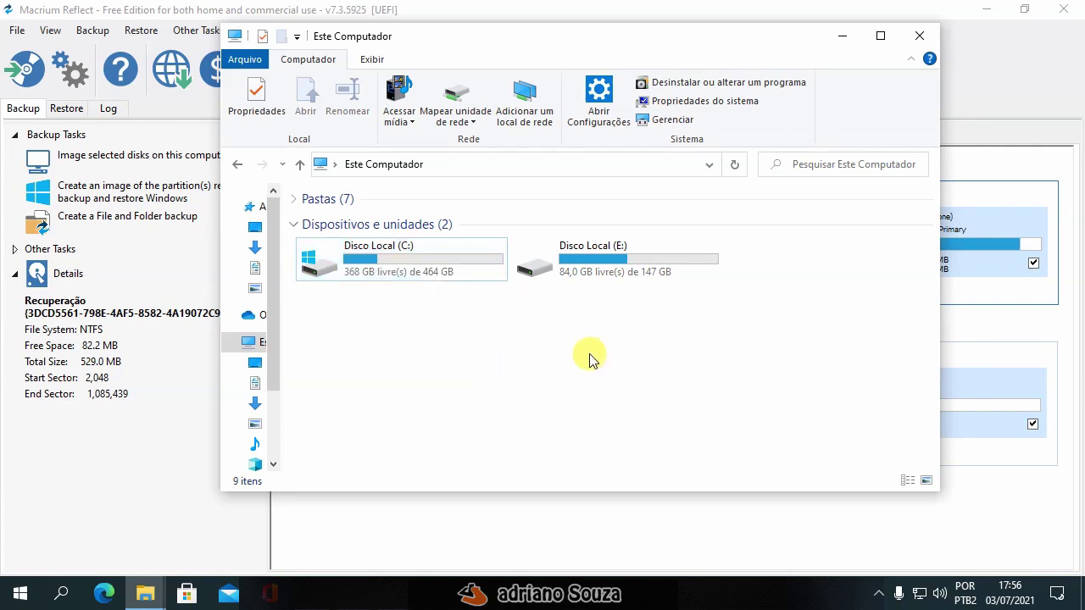
Open drives C: and E: in separate new windows and arrange them to compare their contents
{"action": "left_click", "coordinate": [392, 262]}
{"action": "right_click", "coordinate": [390, 241]}
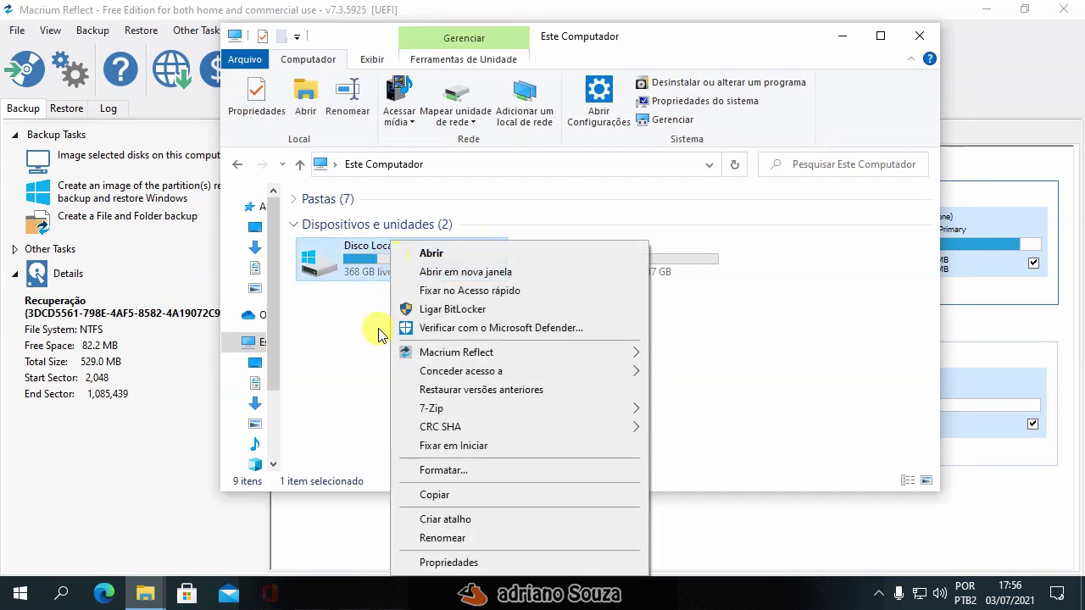
{"action": "left_click", "coordinate": [426, 268]}
{"action": "left_click_drag", "start_coordinate": [719, 79], "coordinate": [522, 43]}
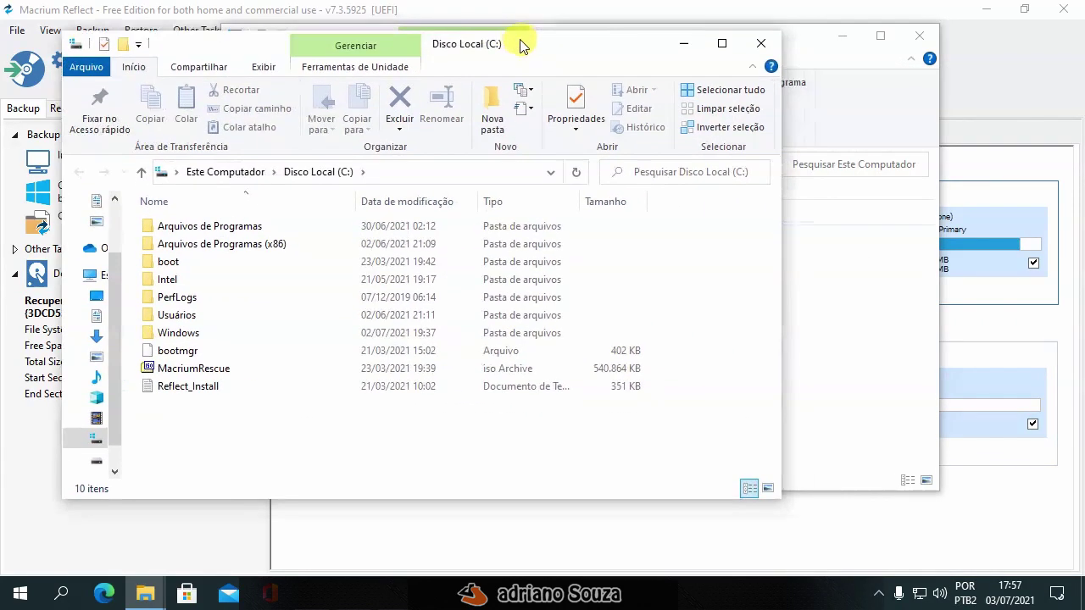
{"action": "left_click_drag", "start_coordinate": [789, 501], "coordinate": [593, 547]}
{"action": "left_click", "coordinate": [698, 432]}
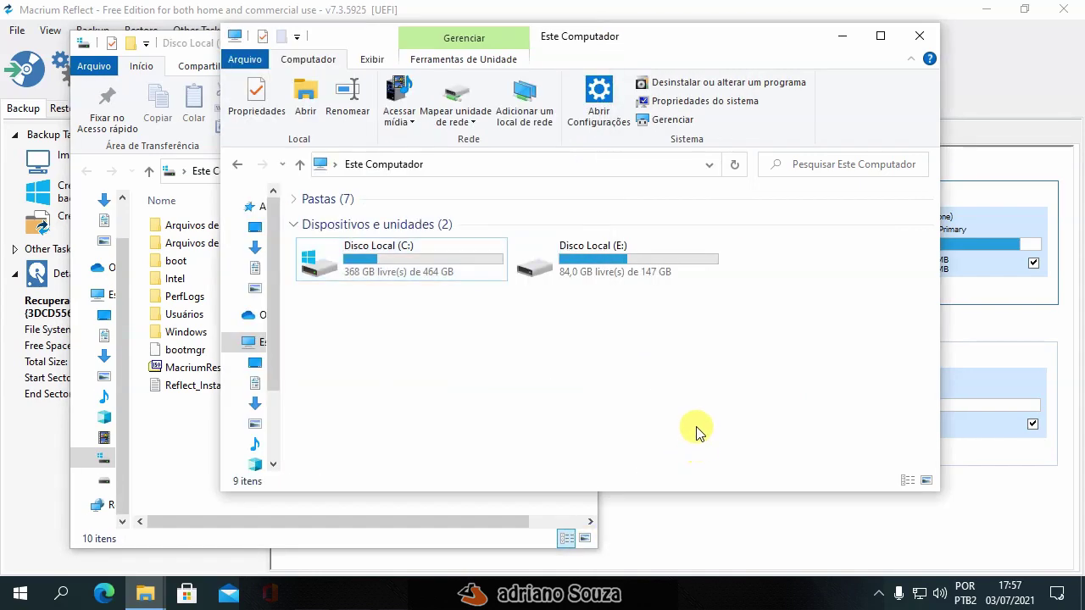
{"action": "right_click", "coordinate": [598, 254]}
{"action": "left_click", "coordinate": [644, 235]}
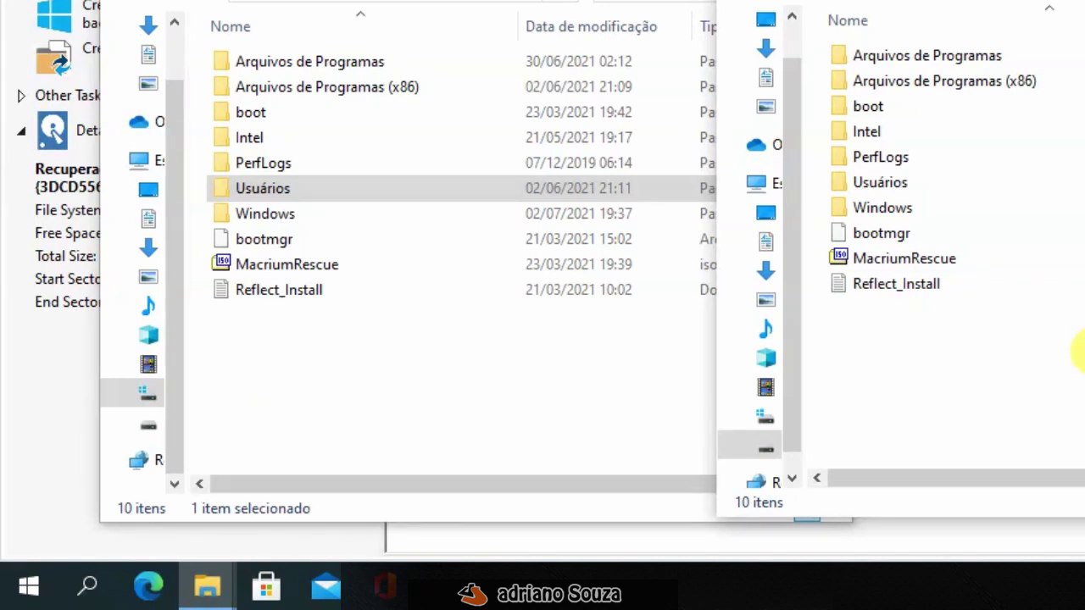
Launch MiniTool Partition Wizard, enlarge the disk map area and inspect partition C: and Disco 2
{"action": "left_click", "coordinate": [29, 587]}
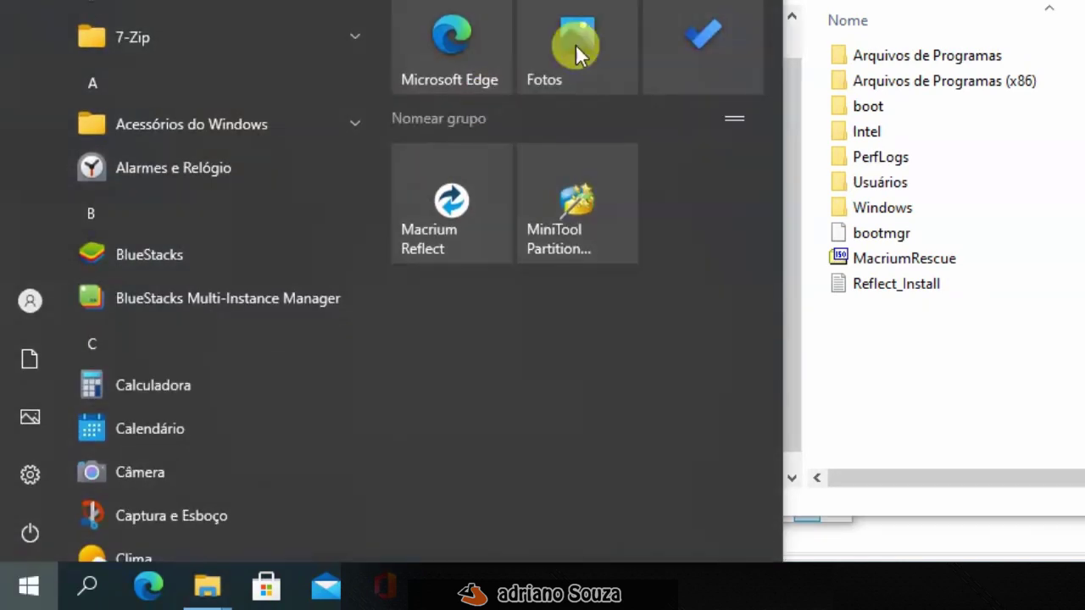
{"action": "left_click", "coordinate": [577, 222]}
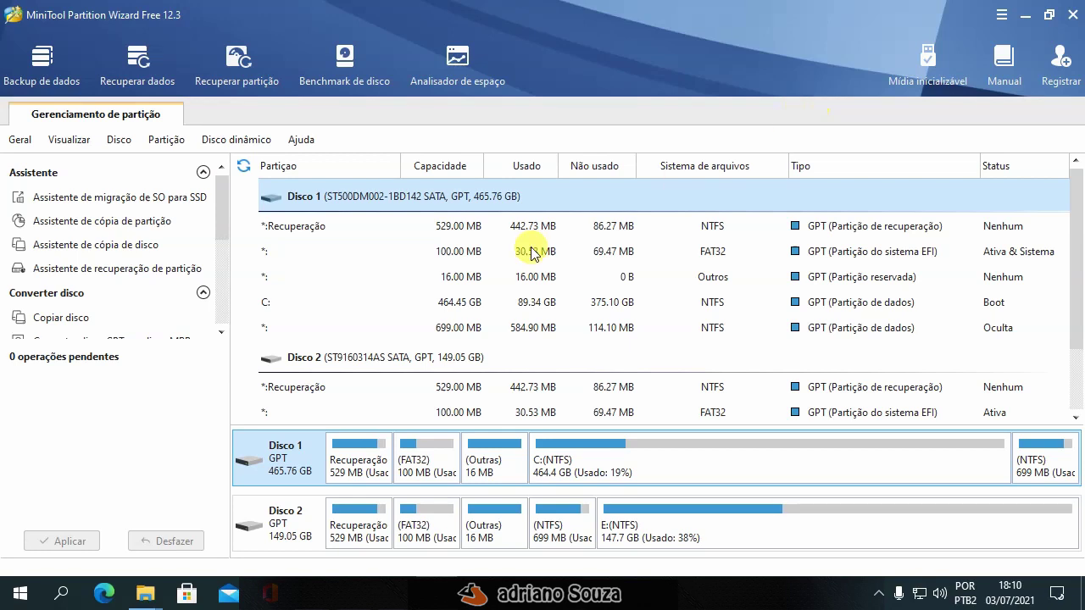
{"action": "left_click_drag", "start_coordinate": [401, 423], "coordinate": [390, 290]}
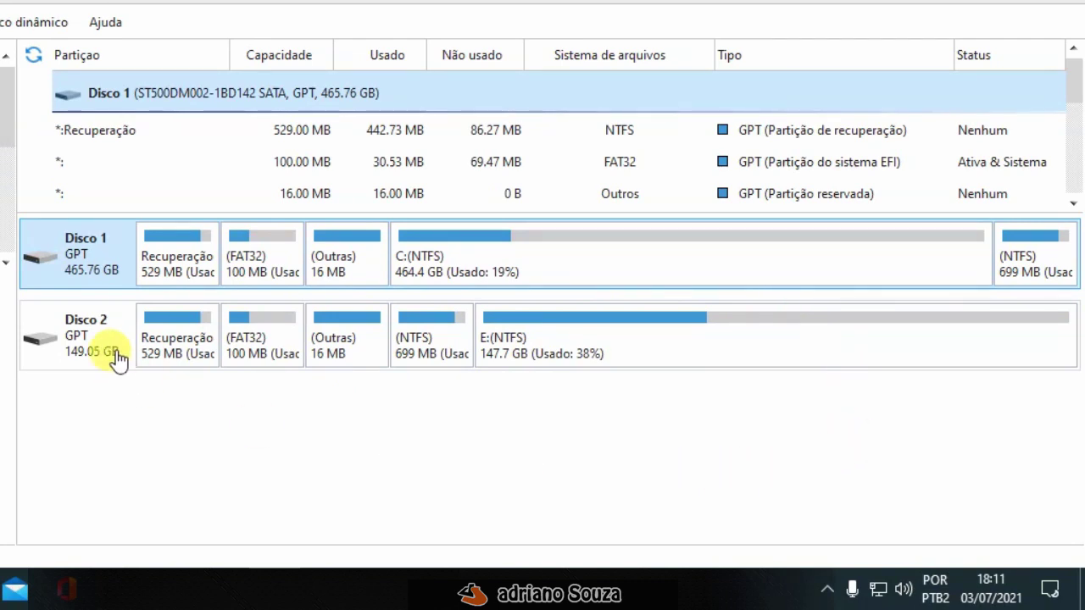
{"action": "left_click", "coordinate": [410, 272]}
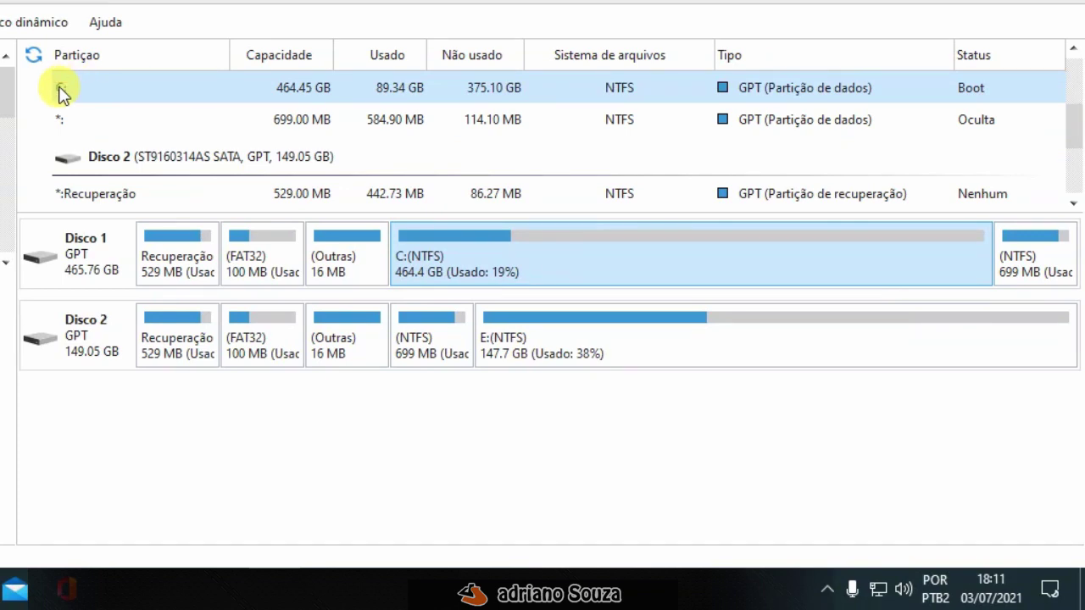
{"action": "left_click", "coordinate": [85, 360]}
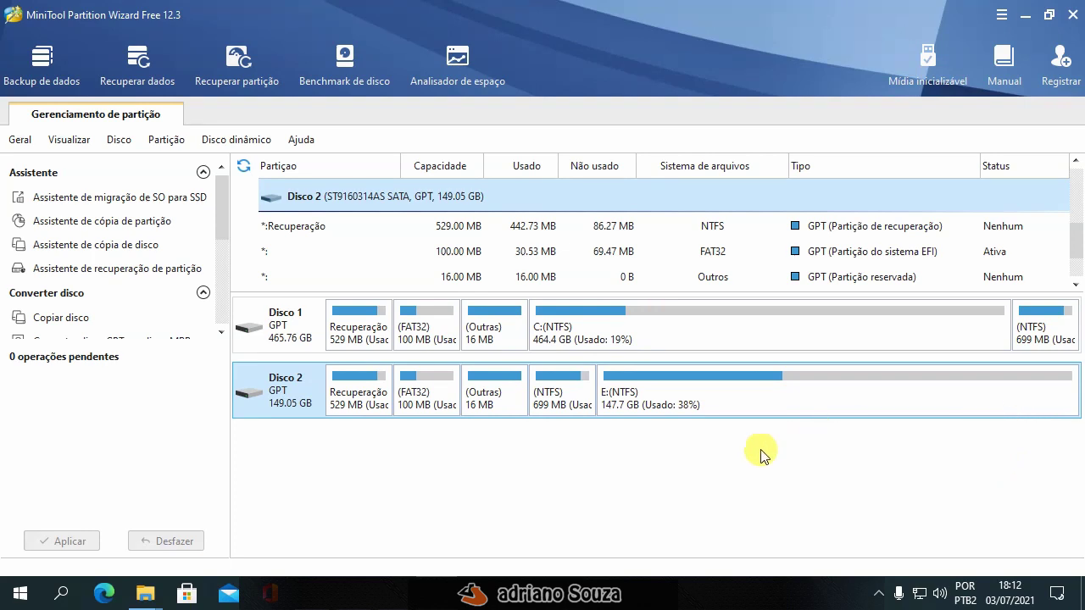
Mark the four small partitions before E: on Disco 2 for deletion: Recuperação, FAT32, Outras and the 699 MB NTFS partition
{"action": "right_click", "coordinate": [337, 407]}
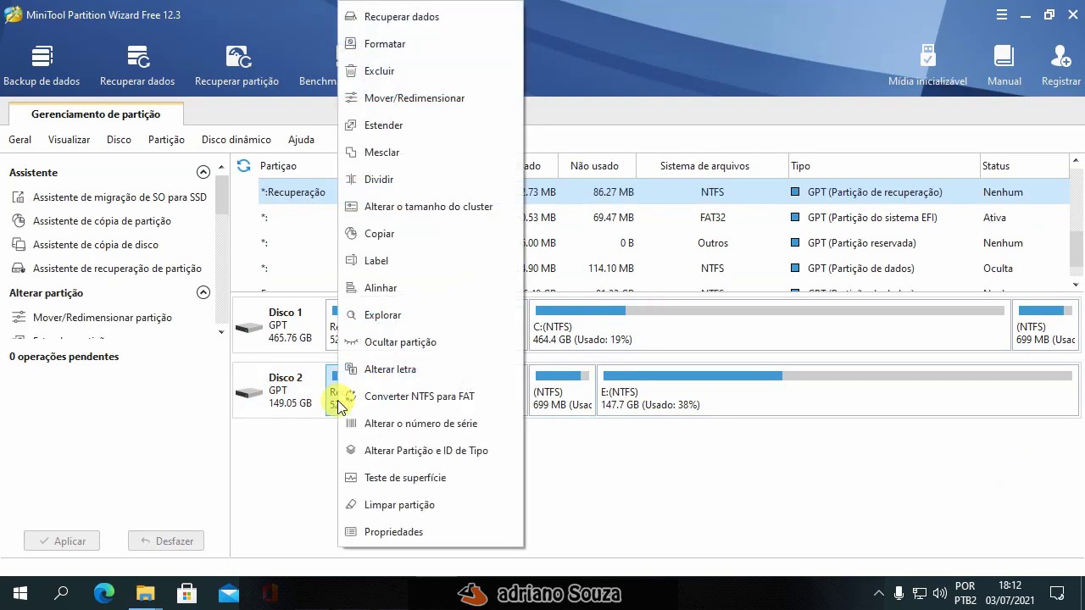
{"action": "left_click", "coordinate": [371, 75]}
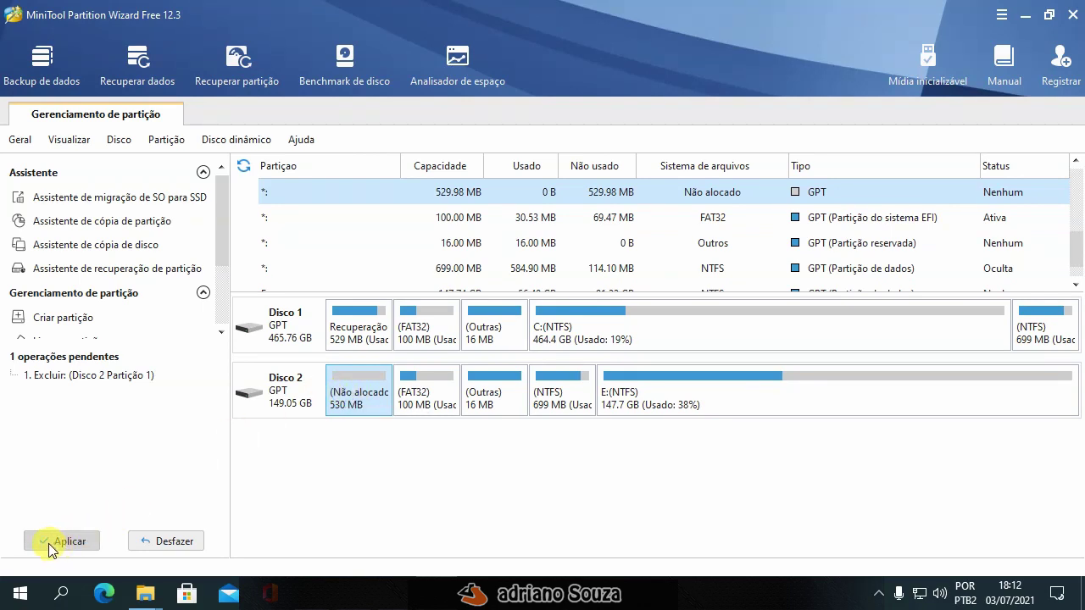
{"action": "right_click", "coordinate": [430, 422]}
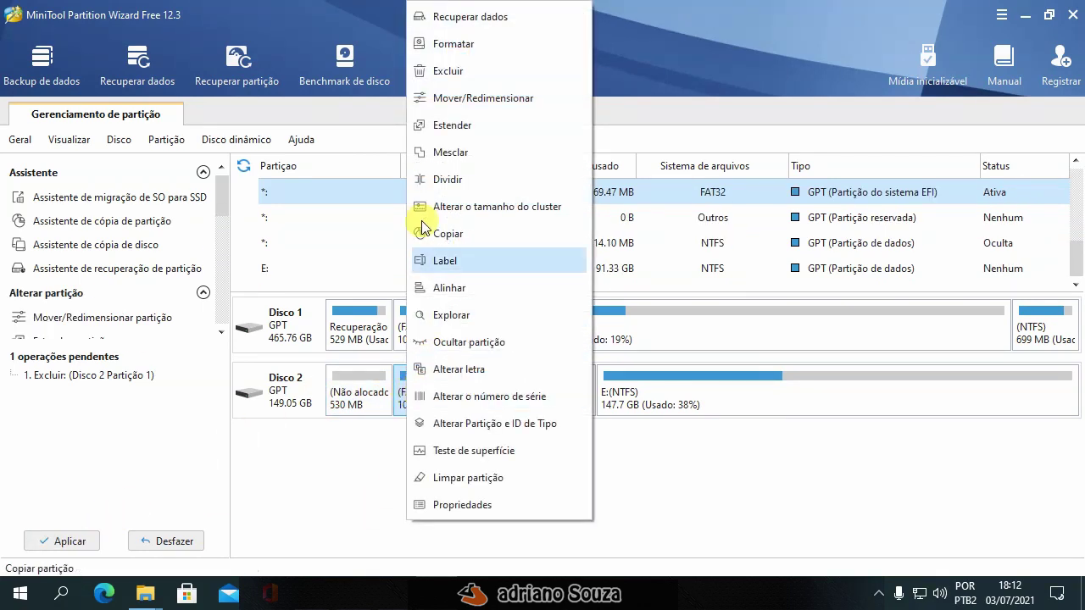
{"action": "left_click", "coordinate": [429, 76]}
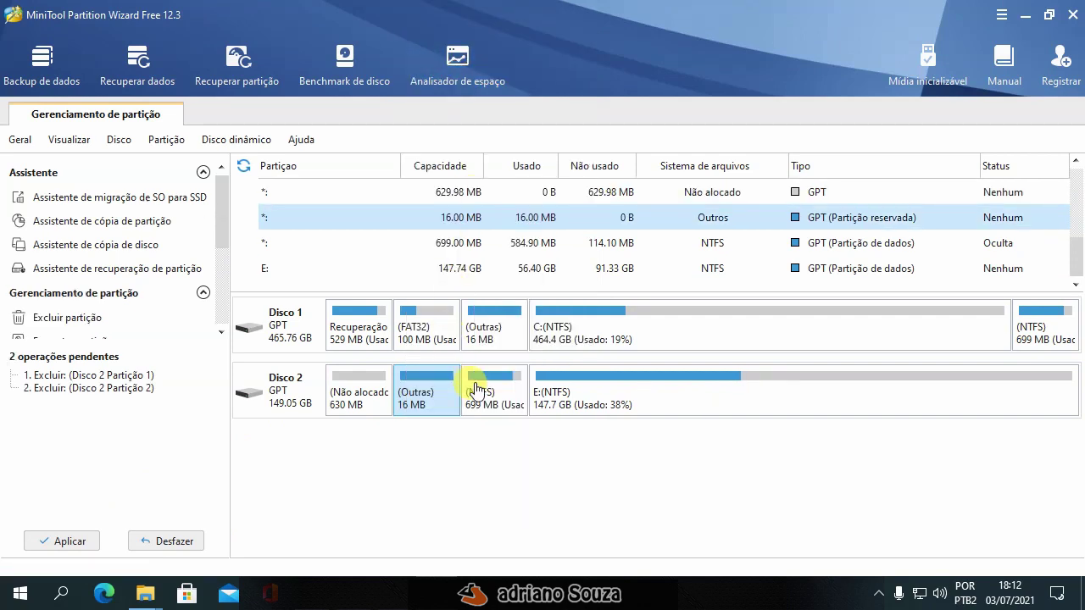
{"action": "right_click", "coordinate": [428, 408]}
{"action": "left_click", "coordinate": [454, 250]}
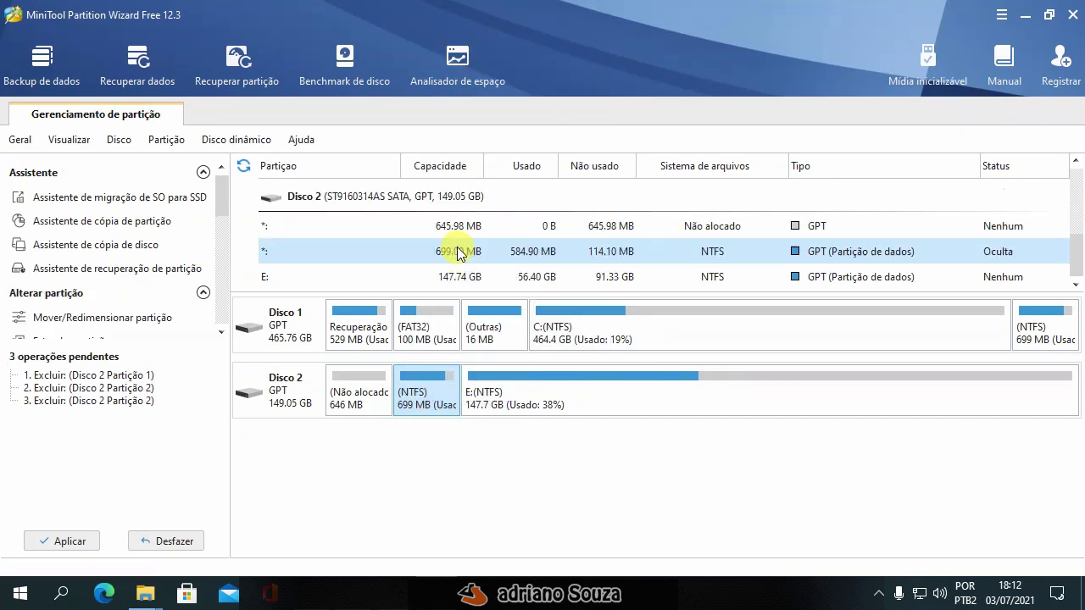
{"action": "right_click", "coordinate": [427, 410]}
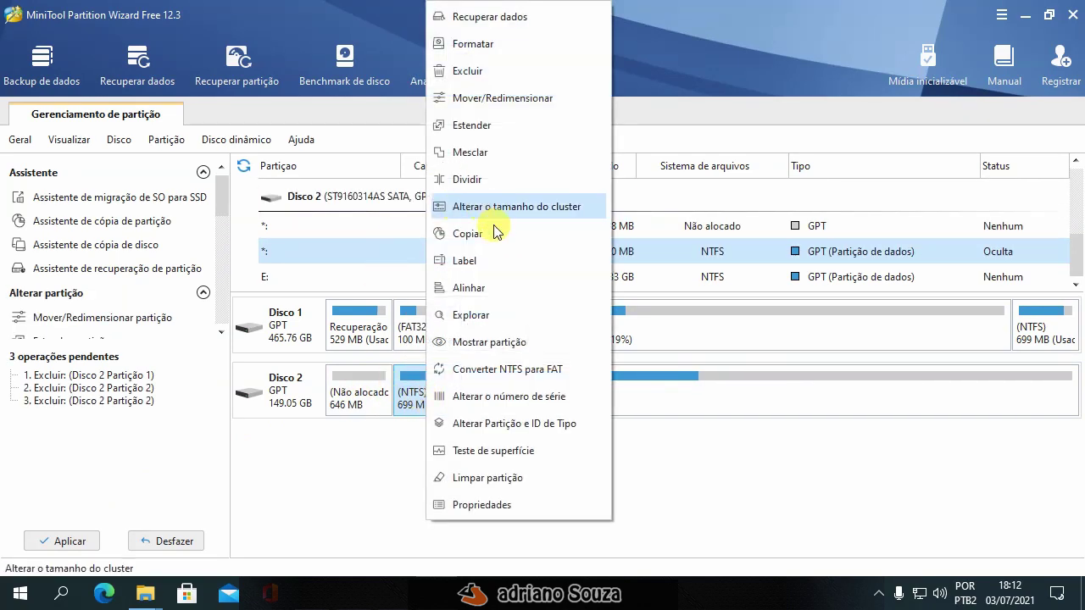
{"action": "left_click", "coordinate": [454, 76]}
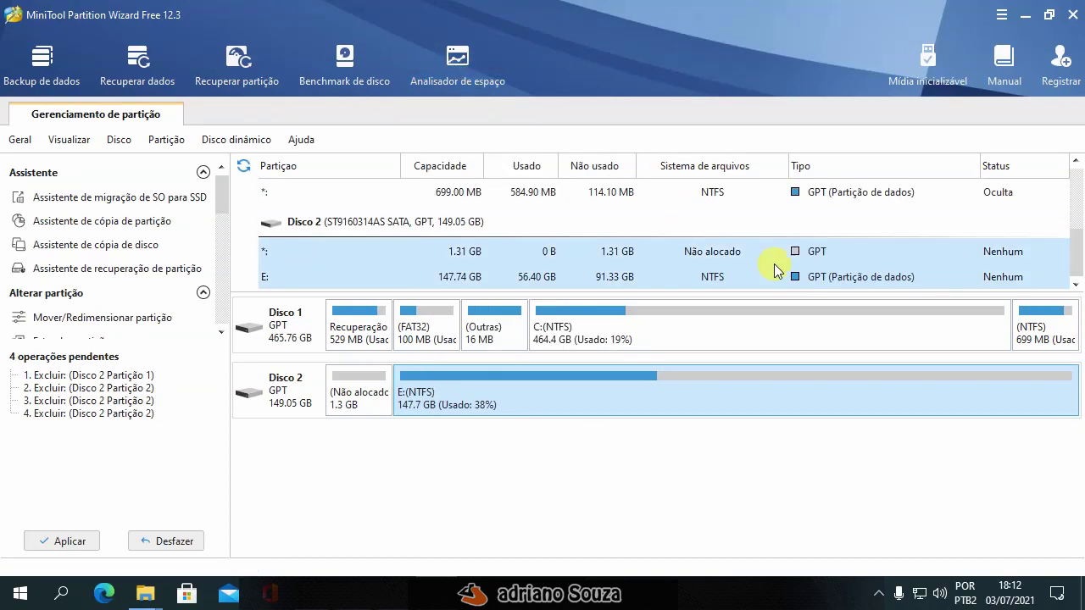
Apply the pending partition deletions on Disco 2
{"action": "left_click", "coordinate": [68, 541]}
{"action": "left_click", "coordinate": [504, 338]}
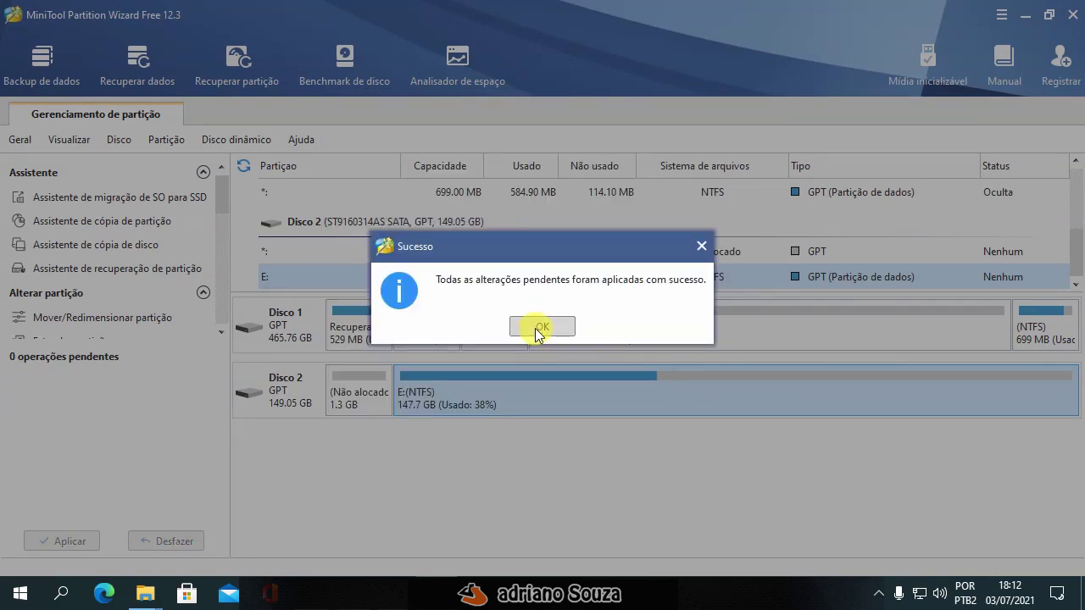
{"action": "left_click", "coordinate": [539, 327]}
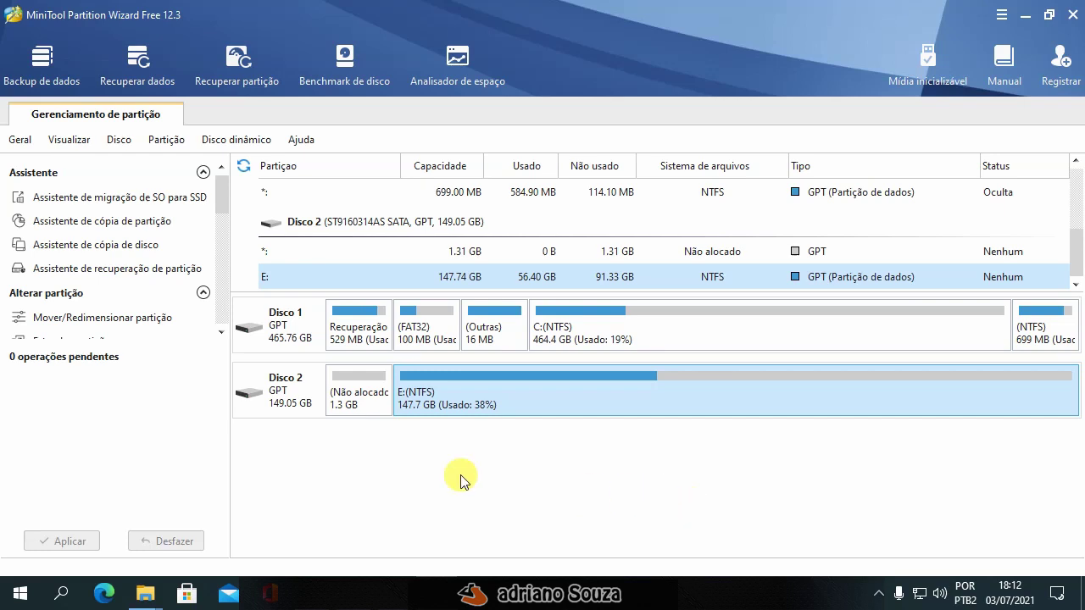
Delete all partitions on Disco 2 and apply the pending operation
{"action": "left_click", "coordinate": [280, 396]}
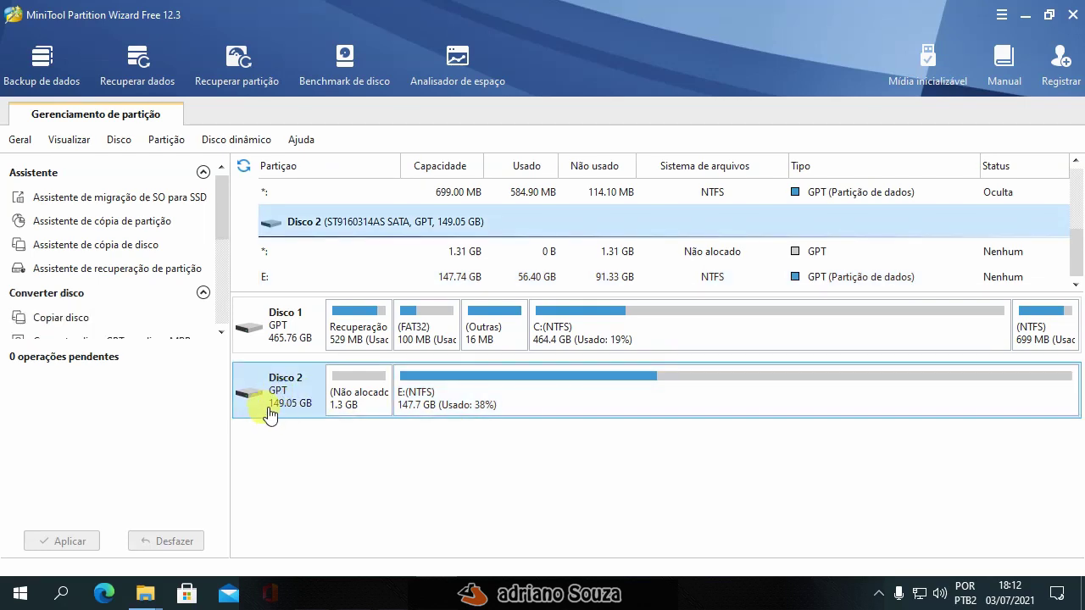
{"action": "right_click", "coordinate": [268, 410]}
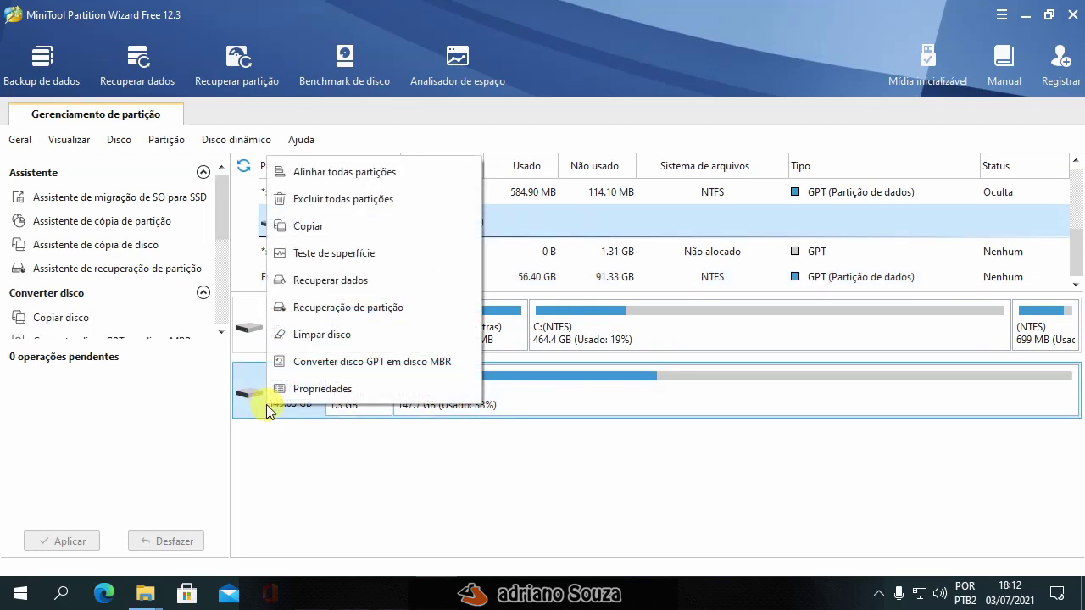
{"action": "left_click", "coordinate": [313, 204]}
{"action": "left_click", "coordinate": [506, 328]}
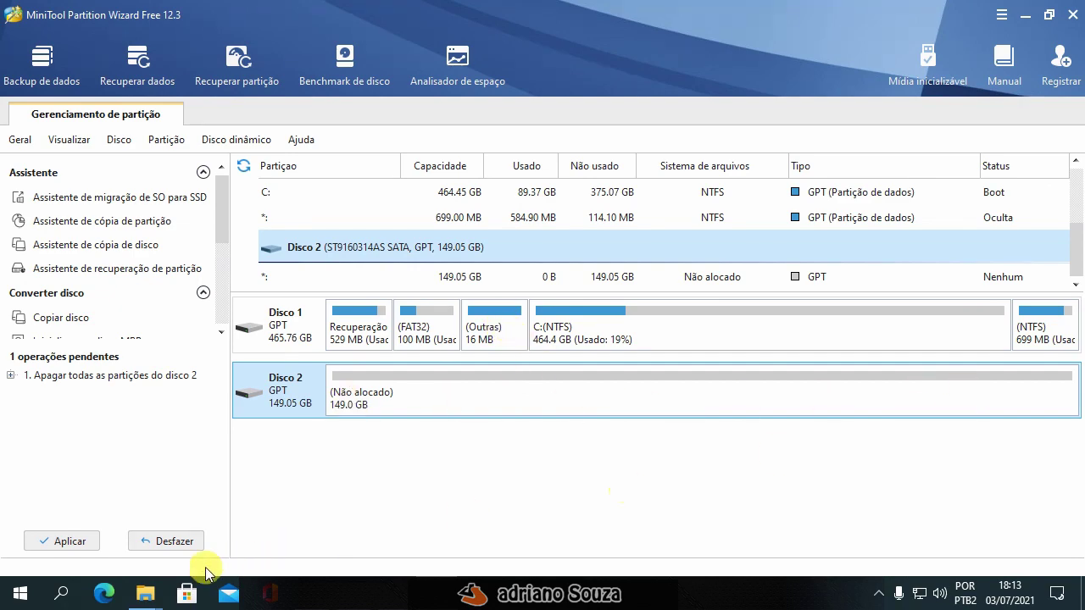
{"action": "left_click", "coordinate": [68, 543]}
{"action": "left_click", "coordinate": [506, 333]}
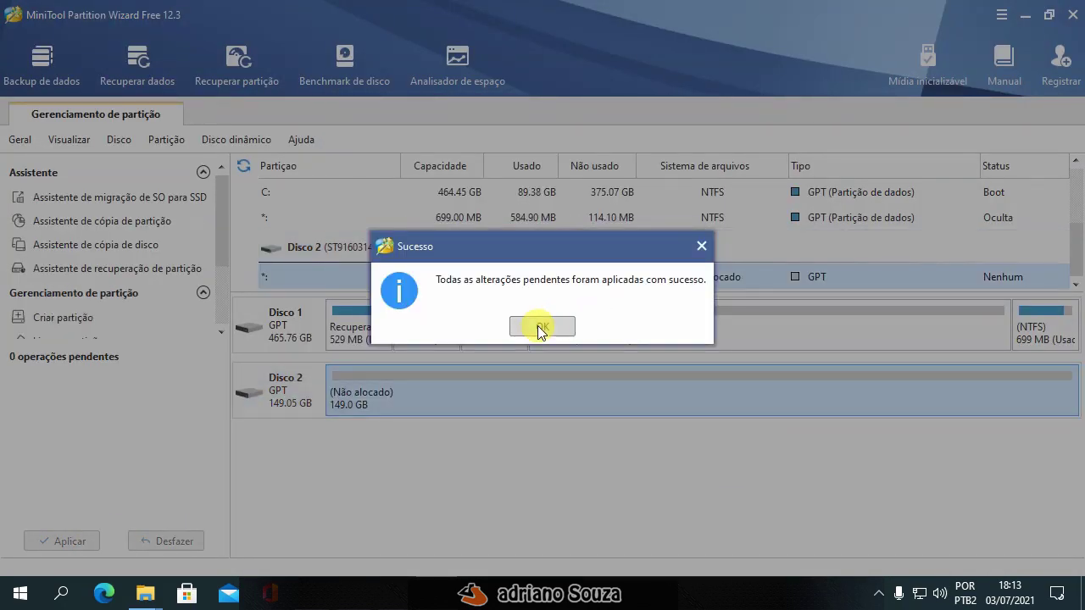
Close the completion notice, switch to File Explorer and refresh Este Computador to check the available drives
{"action": "left_click", "coordinate": [537, 325]}
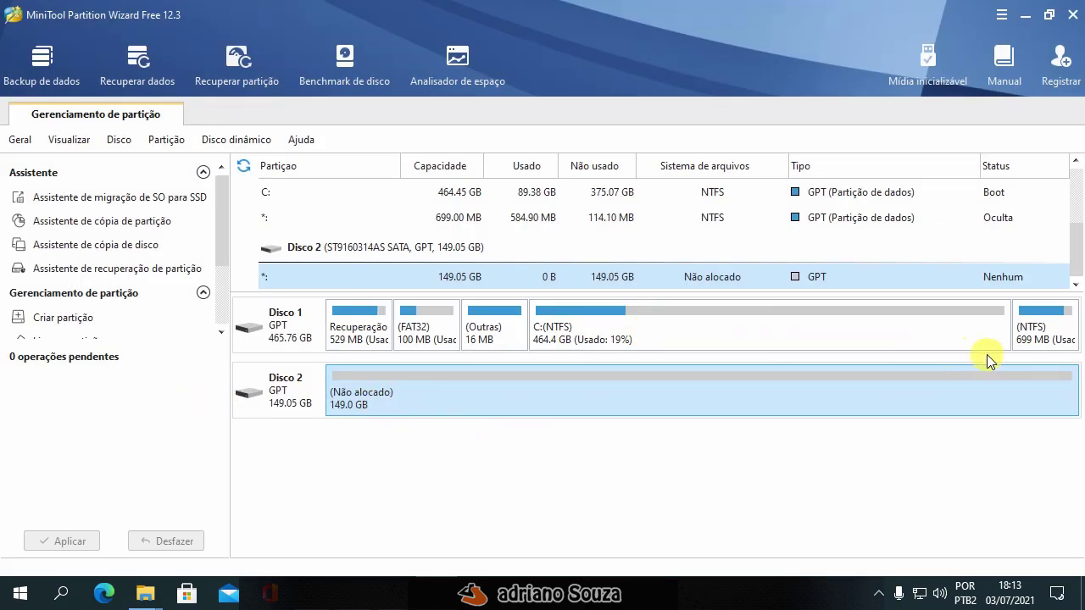
{"action": "mouse_move", "coordinate": [146, 593]}
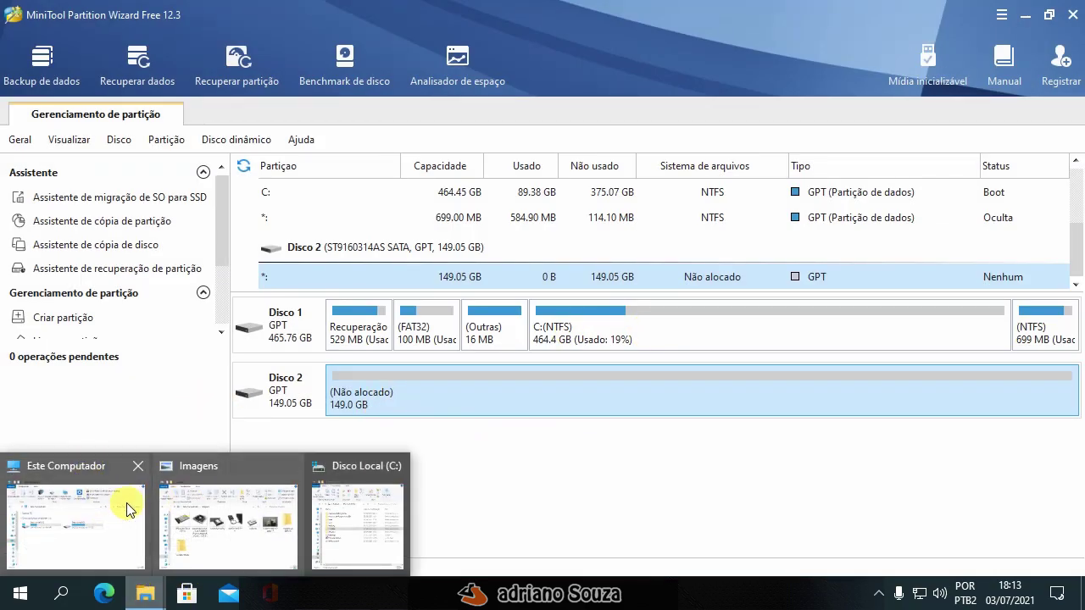
{"action": "left_click", "coordinate": [126, 509]}
{"action": "right_click", "coordinate": [526, 342]}
{"action": "left_click", "coordinate": [556, 407]}
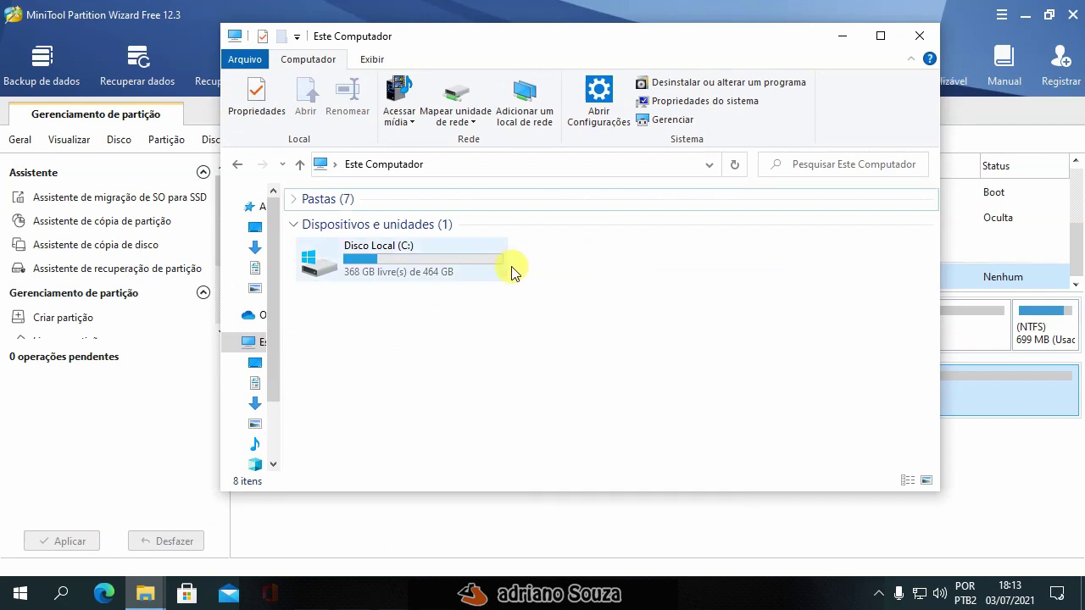
{"action": "left_click", "coordinate": [841, 35]}
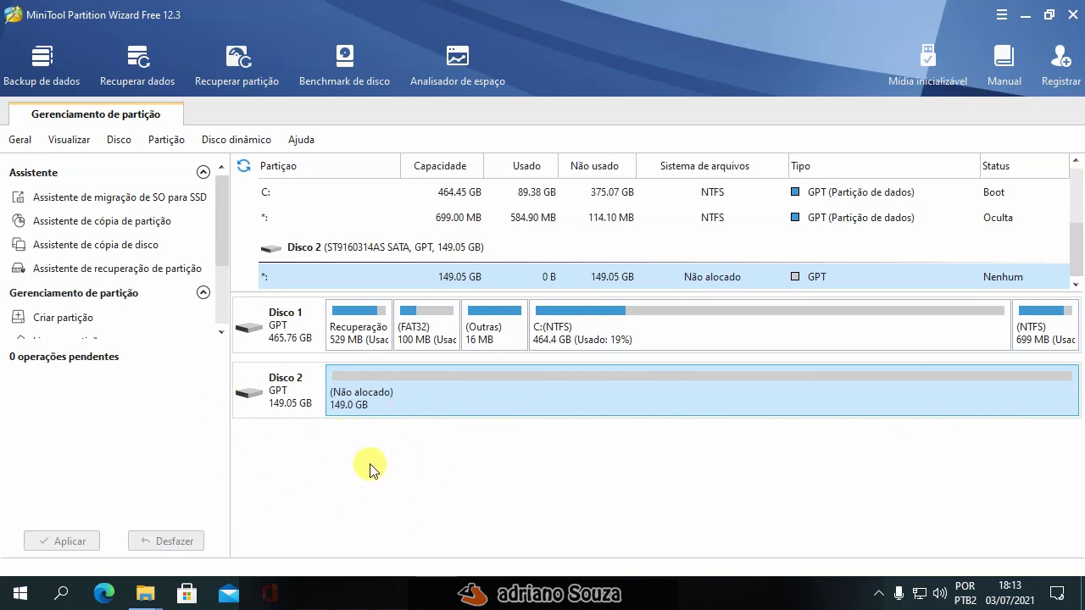
Create a primary NTFS partition labelled dados with drive letter D: using all 149.05 GB of unallocated space on Disco 2
{"action": "left_click", "coordinate": [345, 441]}
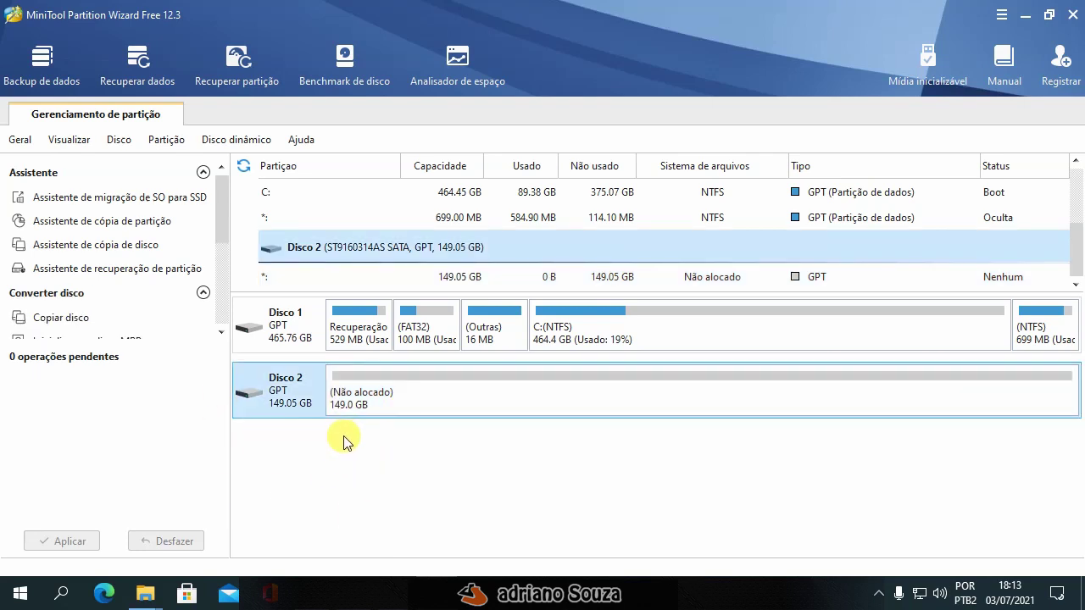
{"action": "left_click", "coordinate": [373, 402]}
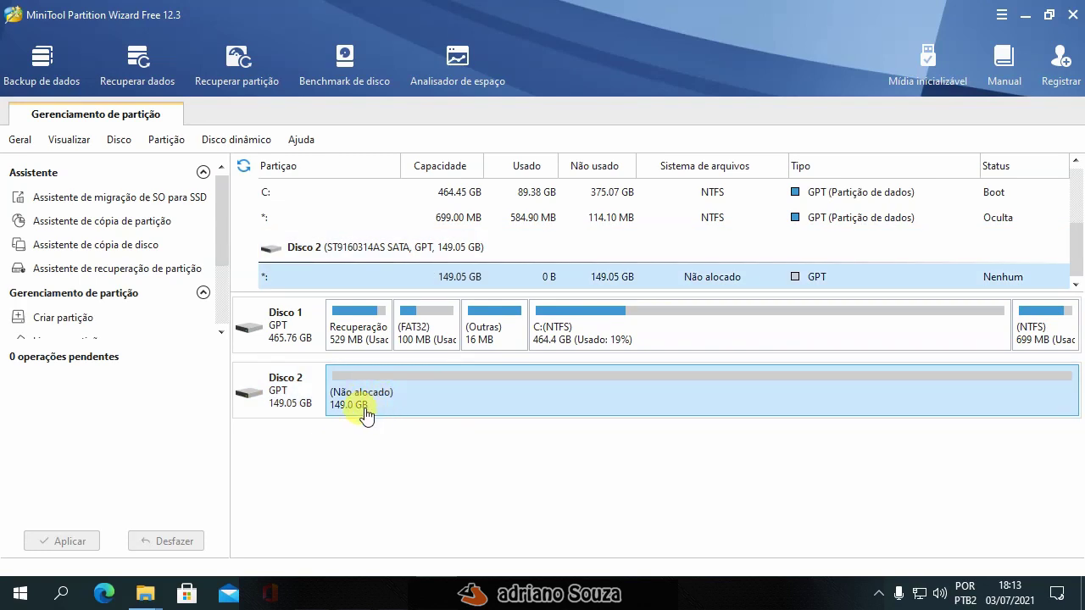
{"action": "right_click", "coordinate": [367, 411]}
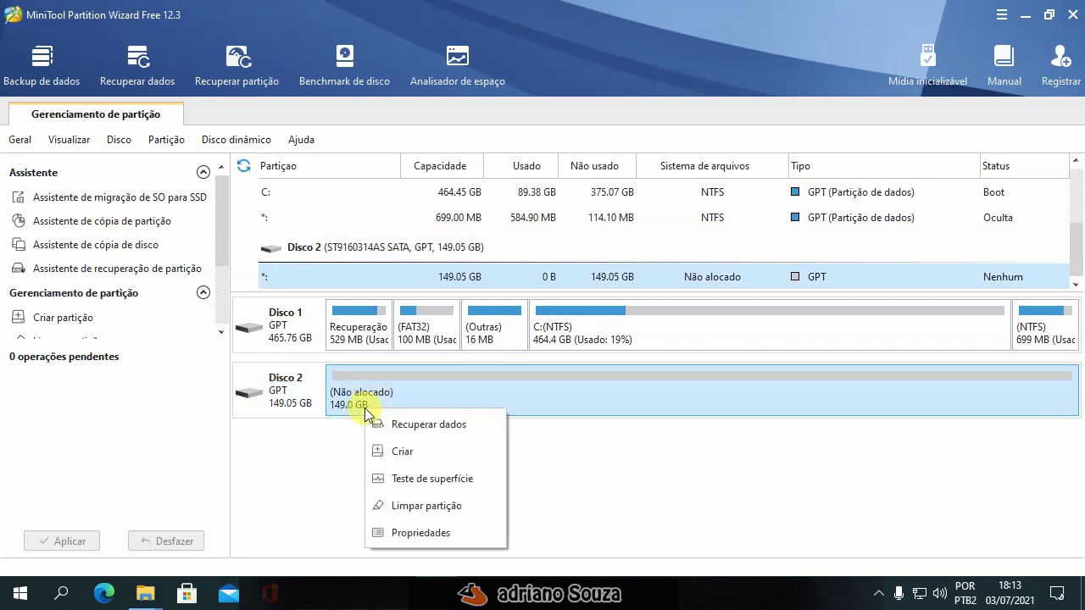
{"action": "left_click", "coordinate": [400, 453]}
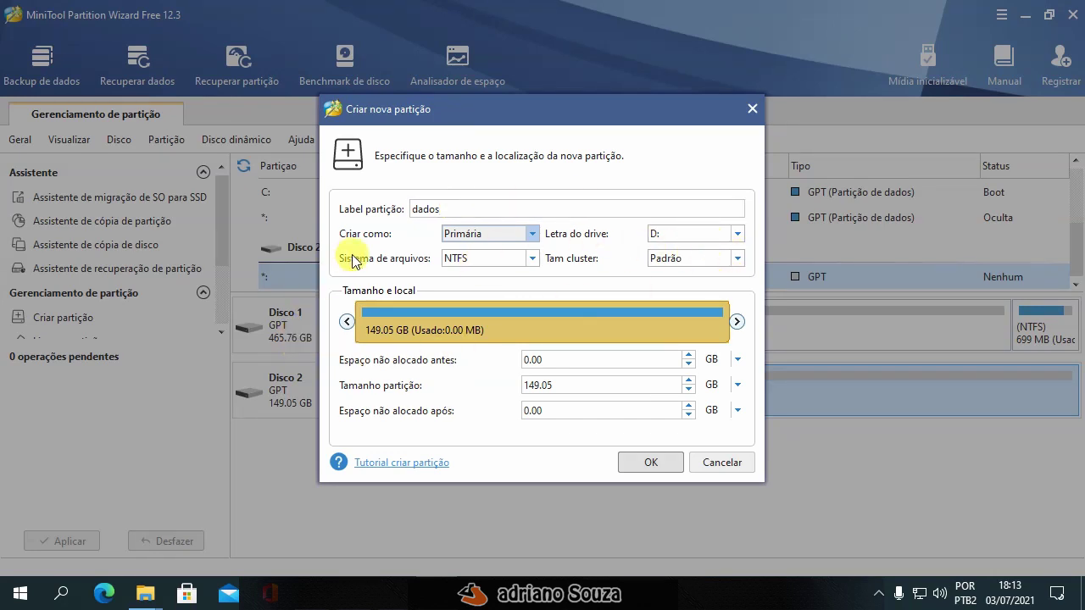
{"action": "left_click", "coordinate": [649, 464]}
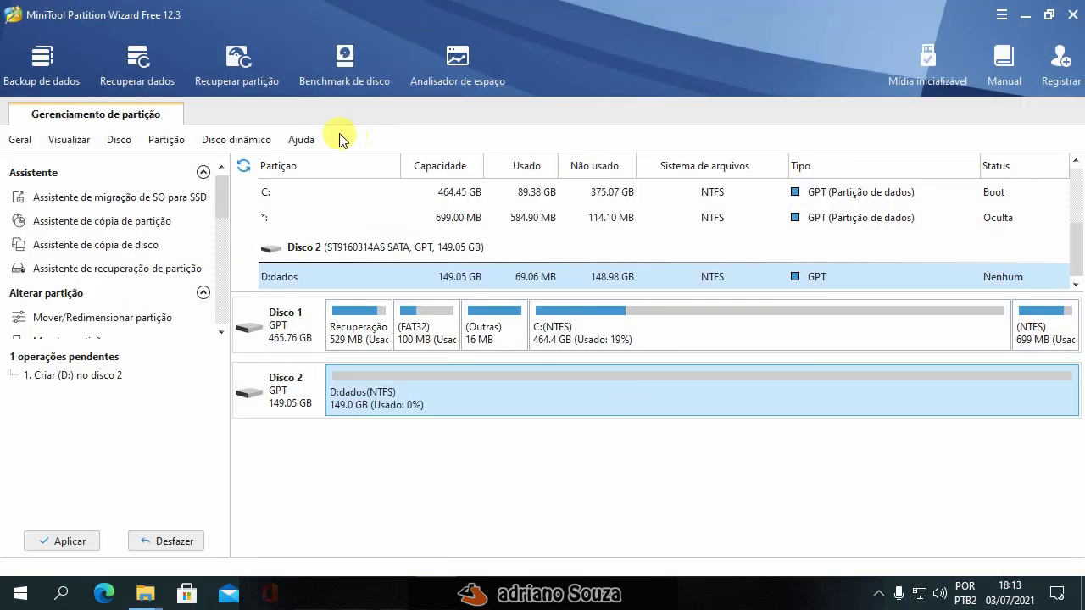
Apply the pending creation of partition D: on Disco 2 and close the completion notice
{"action": "left_click", "coordinate": [52, 551]}
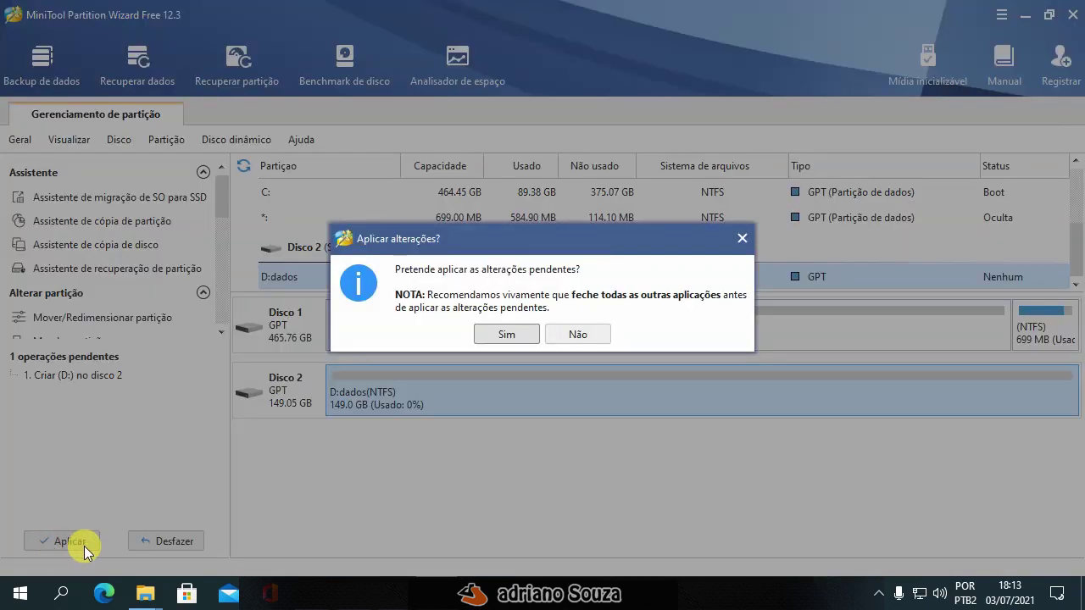
{"action": "left_click", "coordinate": [503, 334]}
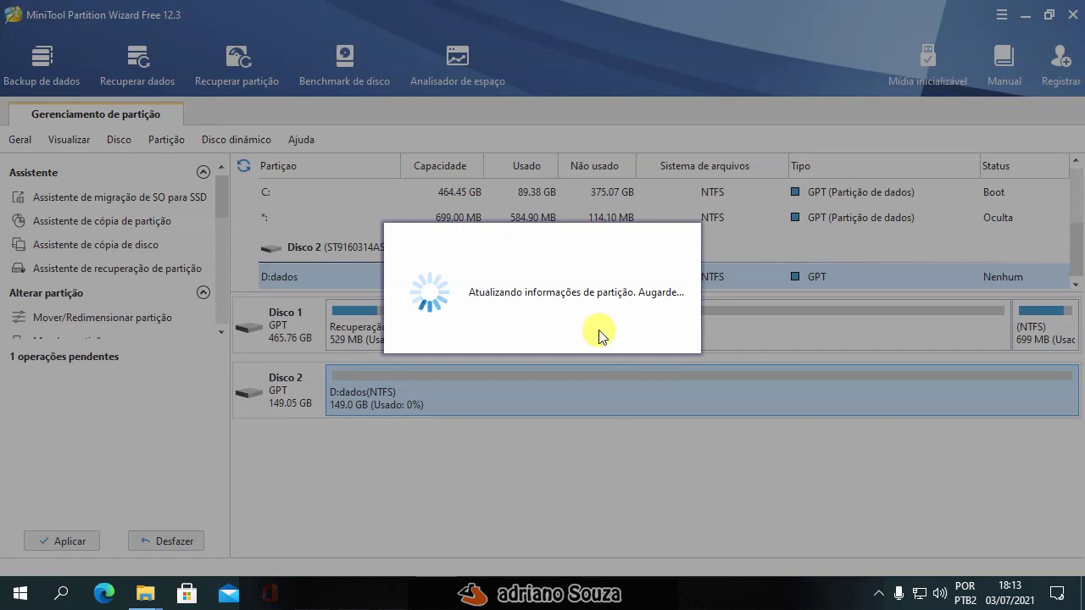
{"action": "left_click", "coordinate": [557, 331]}
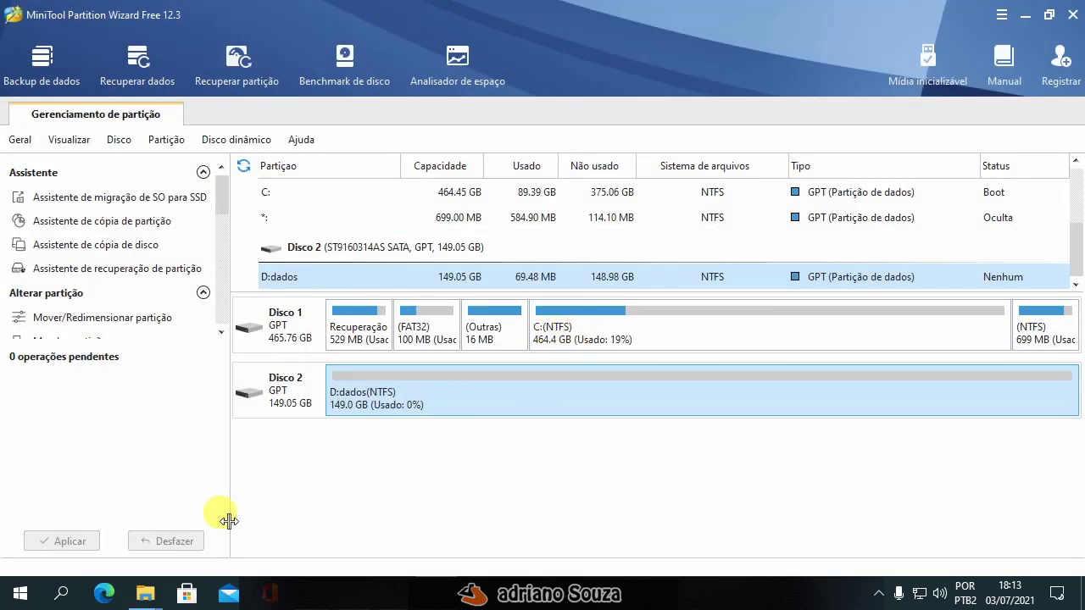
Switch to File Explorer, refresh Este Computador, look inside the dados (D:) drive and return to the drive list
{"action": "mouse_move", "coordinate": [145, 593]}
{"action": "left_click", "coordinate": [116, 516]}
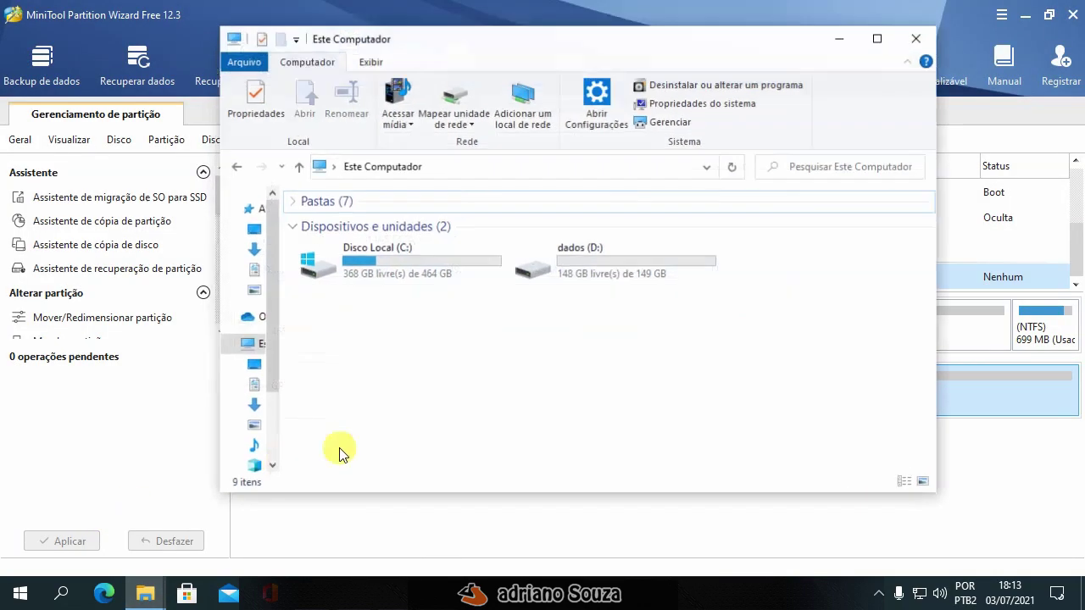
{"action": "right_click", "coordinate": [513, 307]}
{"action": "left_click", "coordinate": [594, 299]}
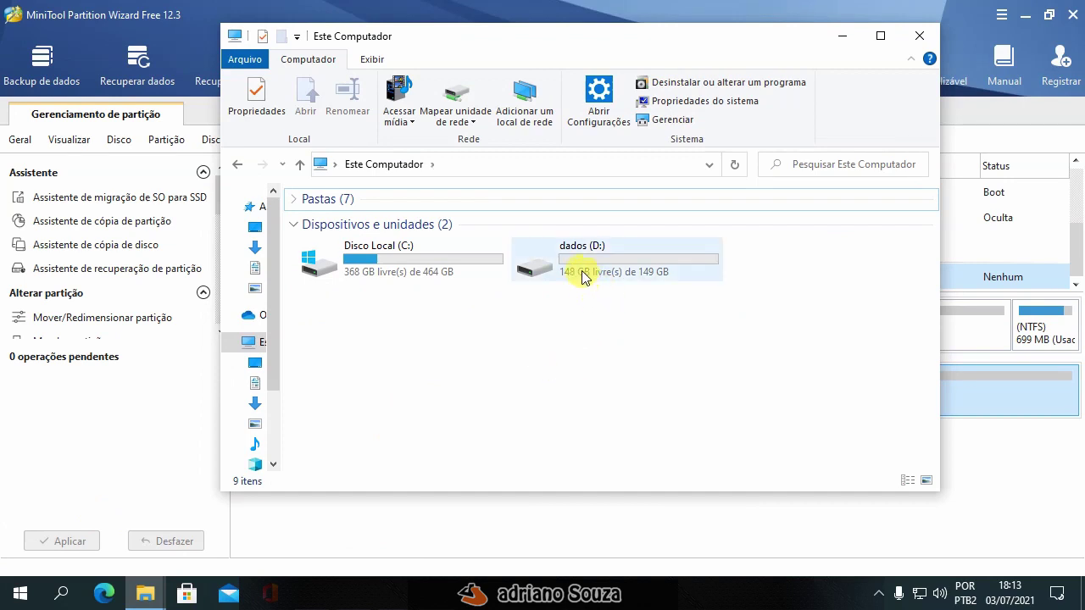
{"action": "double_click", "coordinate": [584, 278]}
{"action": "left_click", "coordinate": [237, 165]}
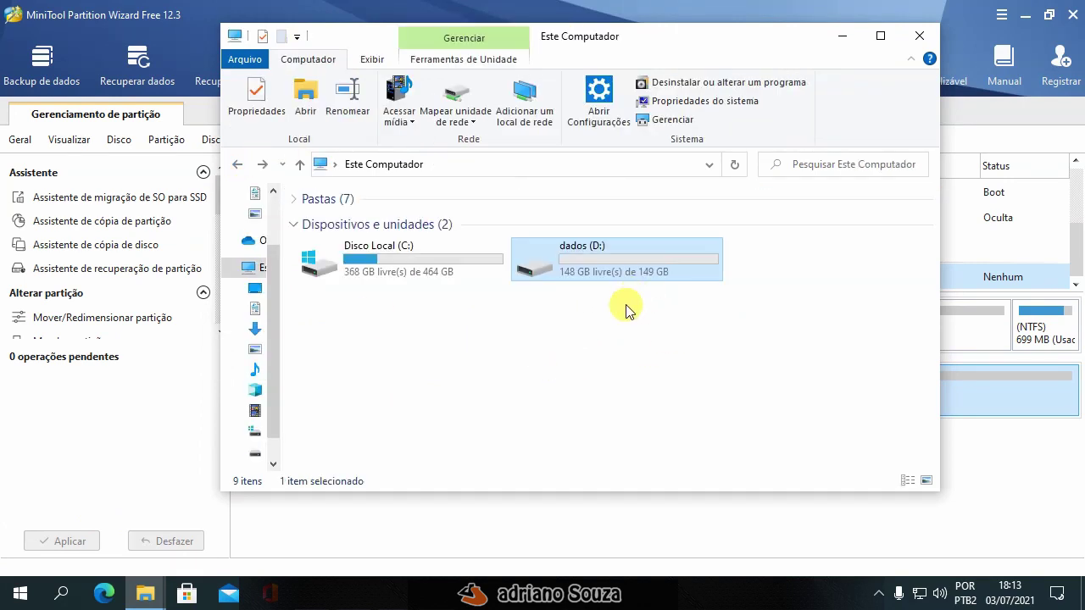
{"action": "left_click", "coordinate": [582, 402]}
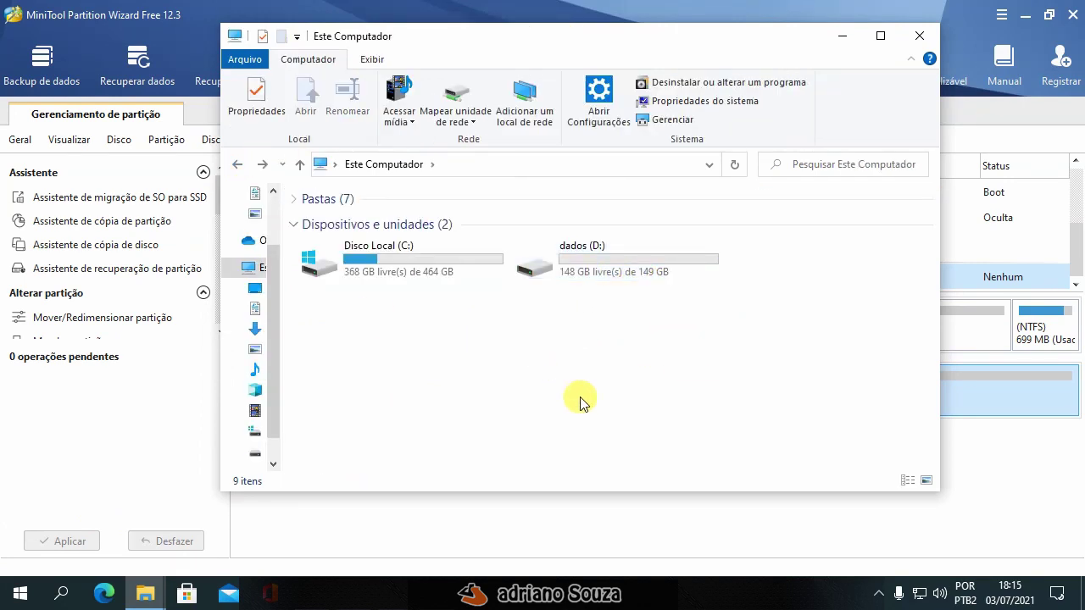